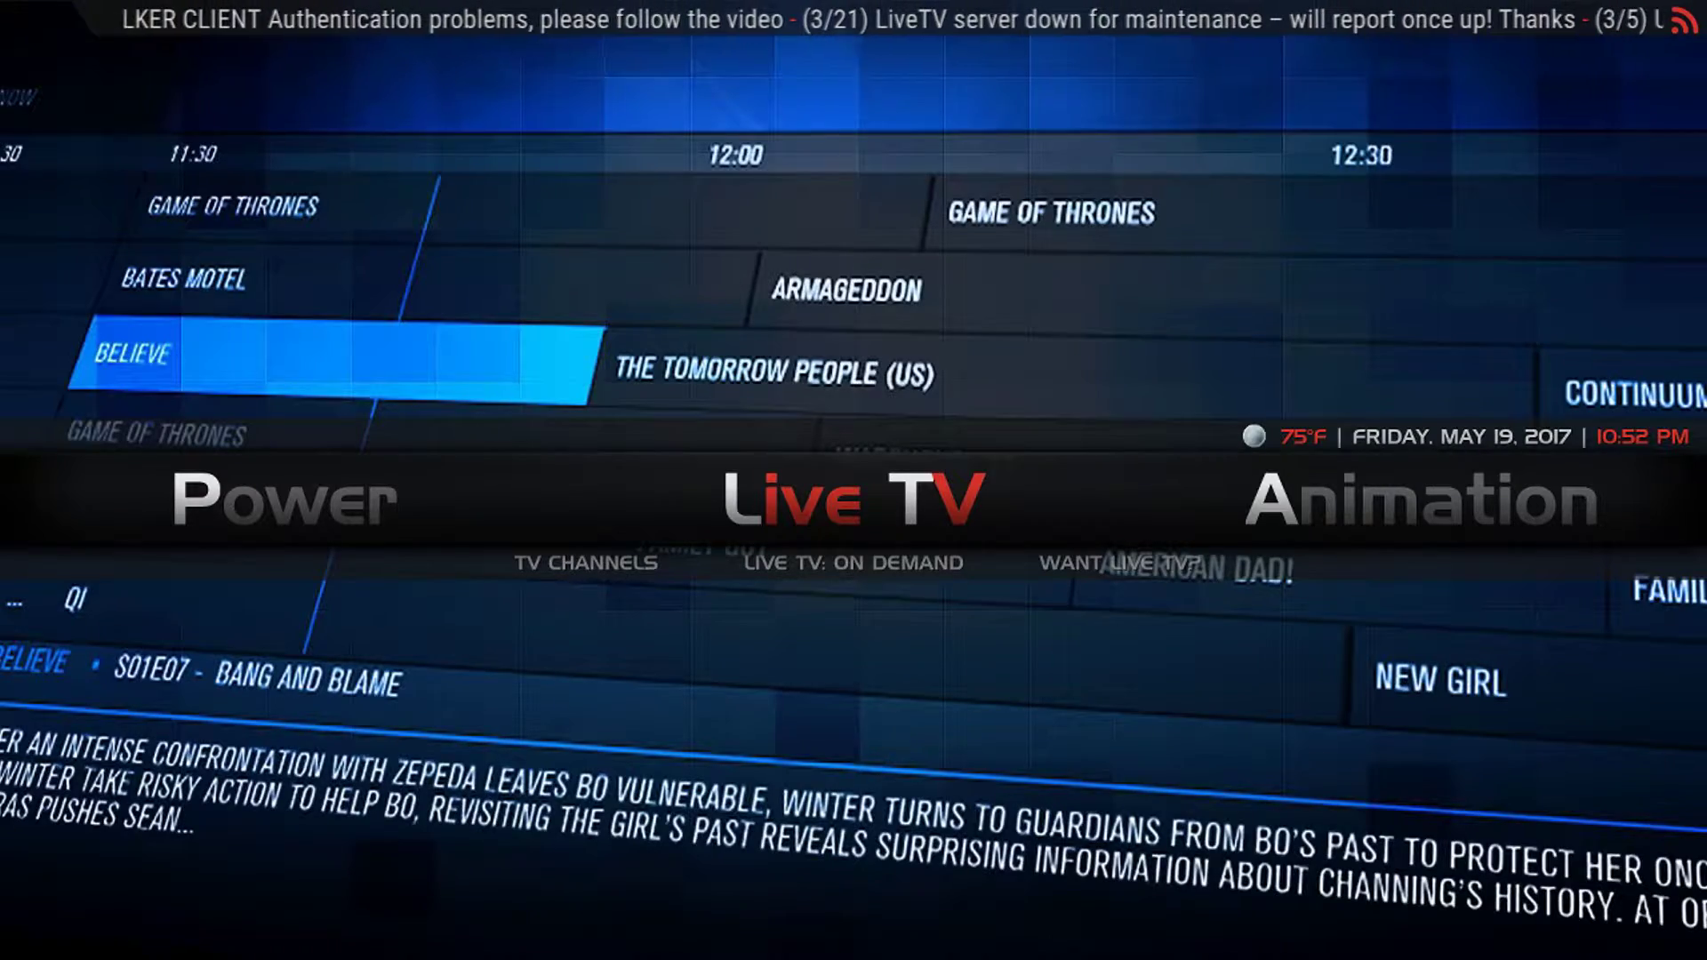
- Open the PVR clients list in the add-on browser
{"action": "key", "text": "Right"}
{"action": "key", "text": "Right"}
{"action": "key", "text": "Right"}
{"action": "key", "text": "Right"}
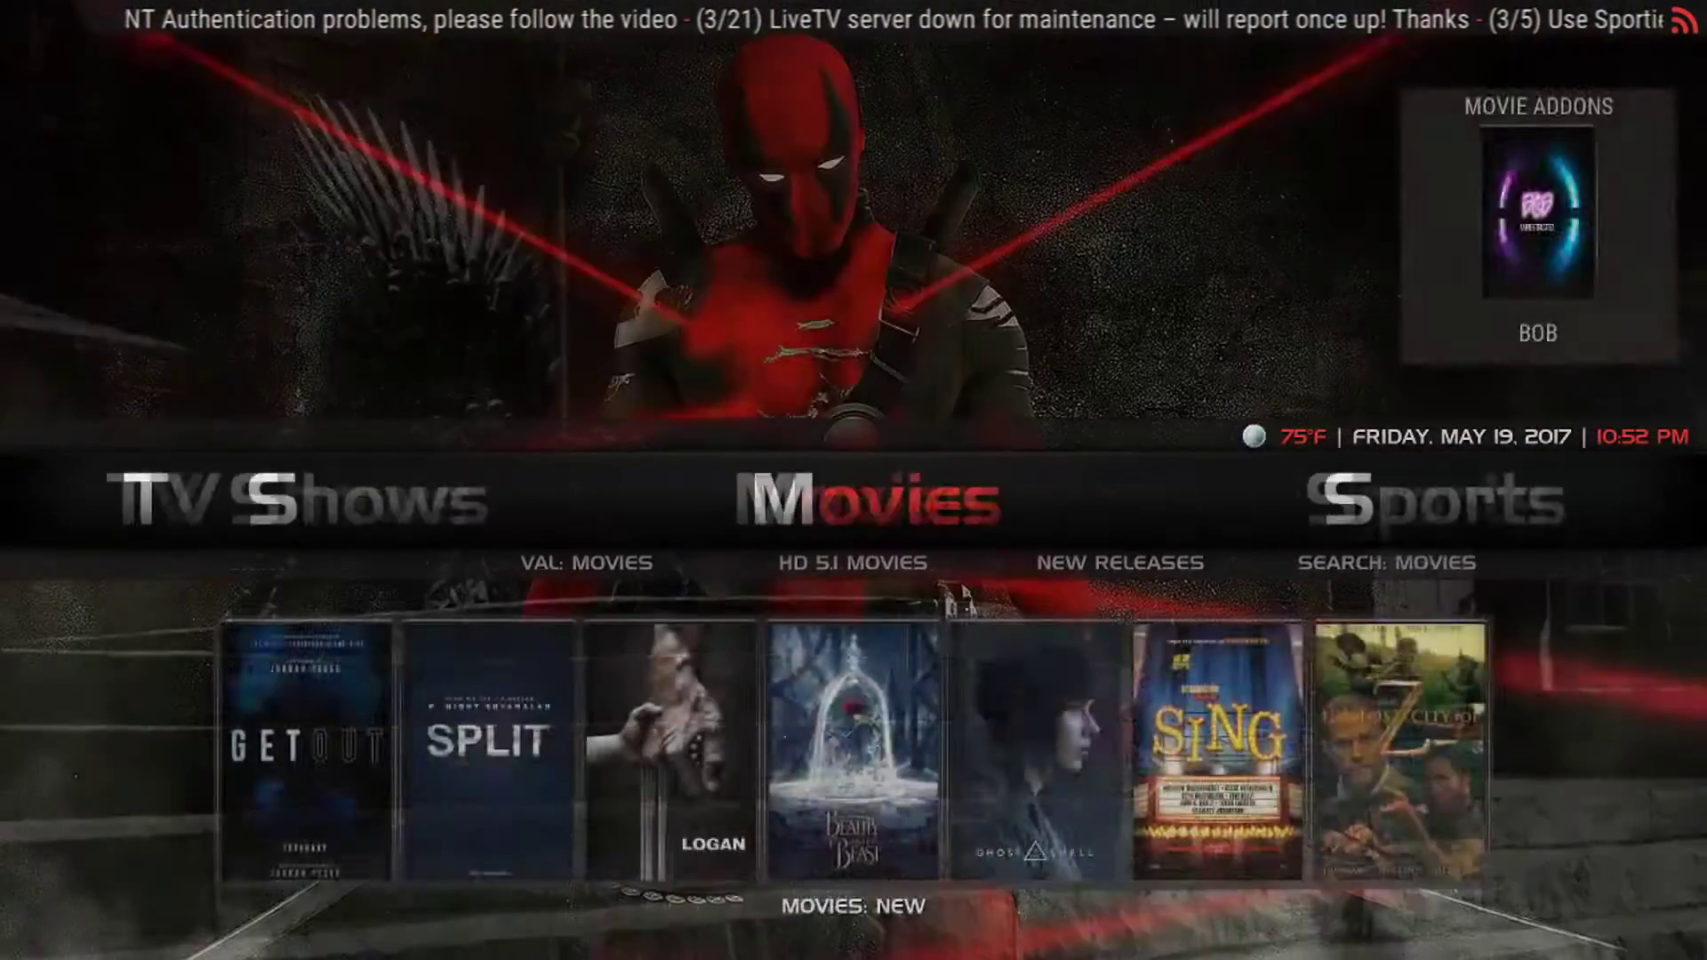
{"action": "key", "text": "Right"}
{"action": "key", "text": "Right"}
{"action": "key", "text": "Right"}
{"action": "key", "text": "Right"}
{"action": "key", "text": "Right"}
{"action": "key", "text": "Right"}
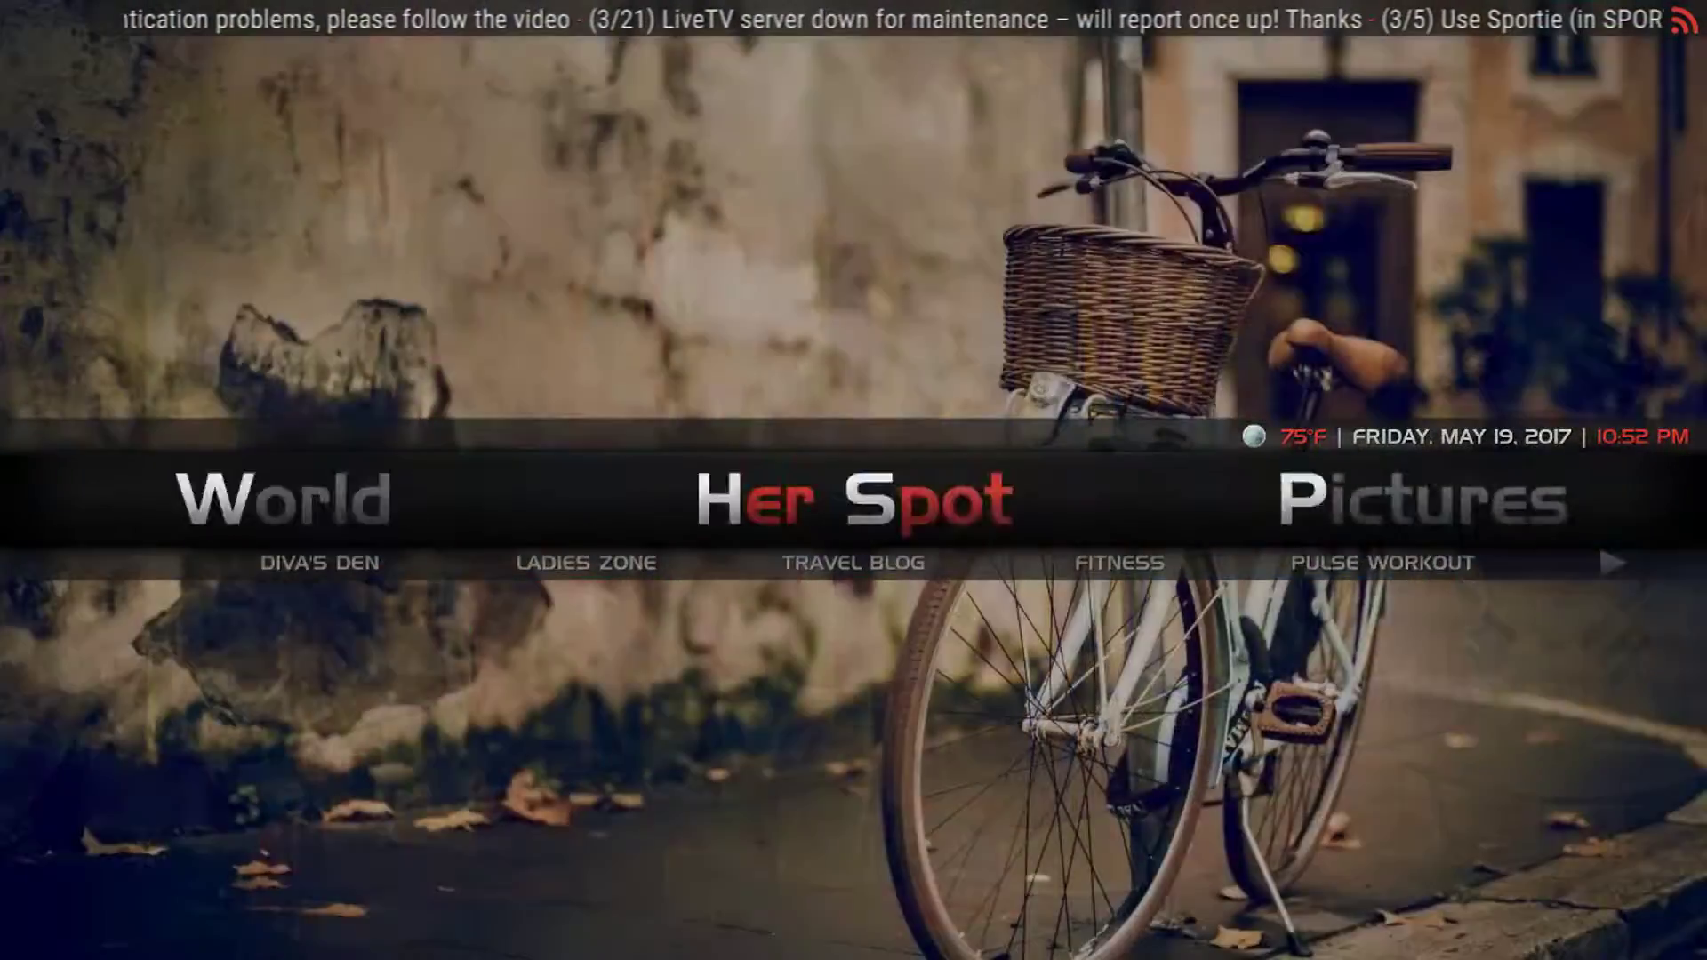
{"action": "key", "text": "Right"}
{"action": "key", "text": "Down"}
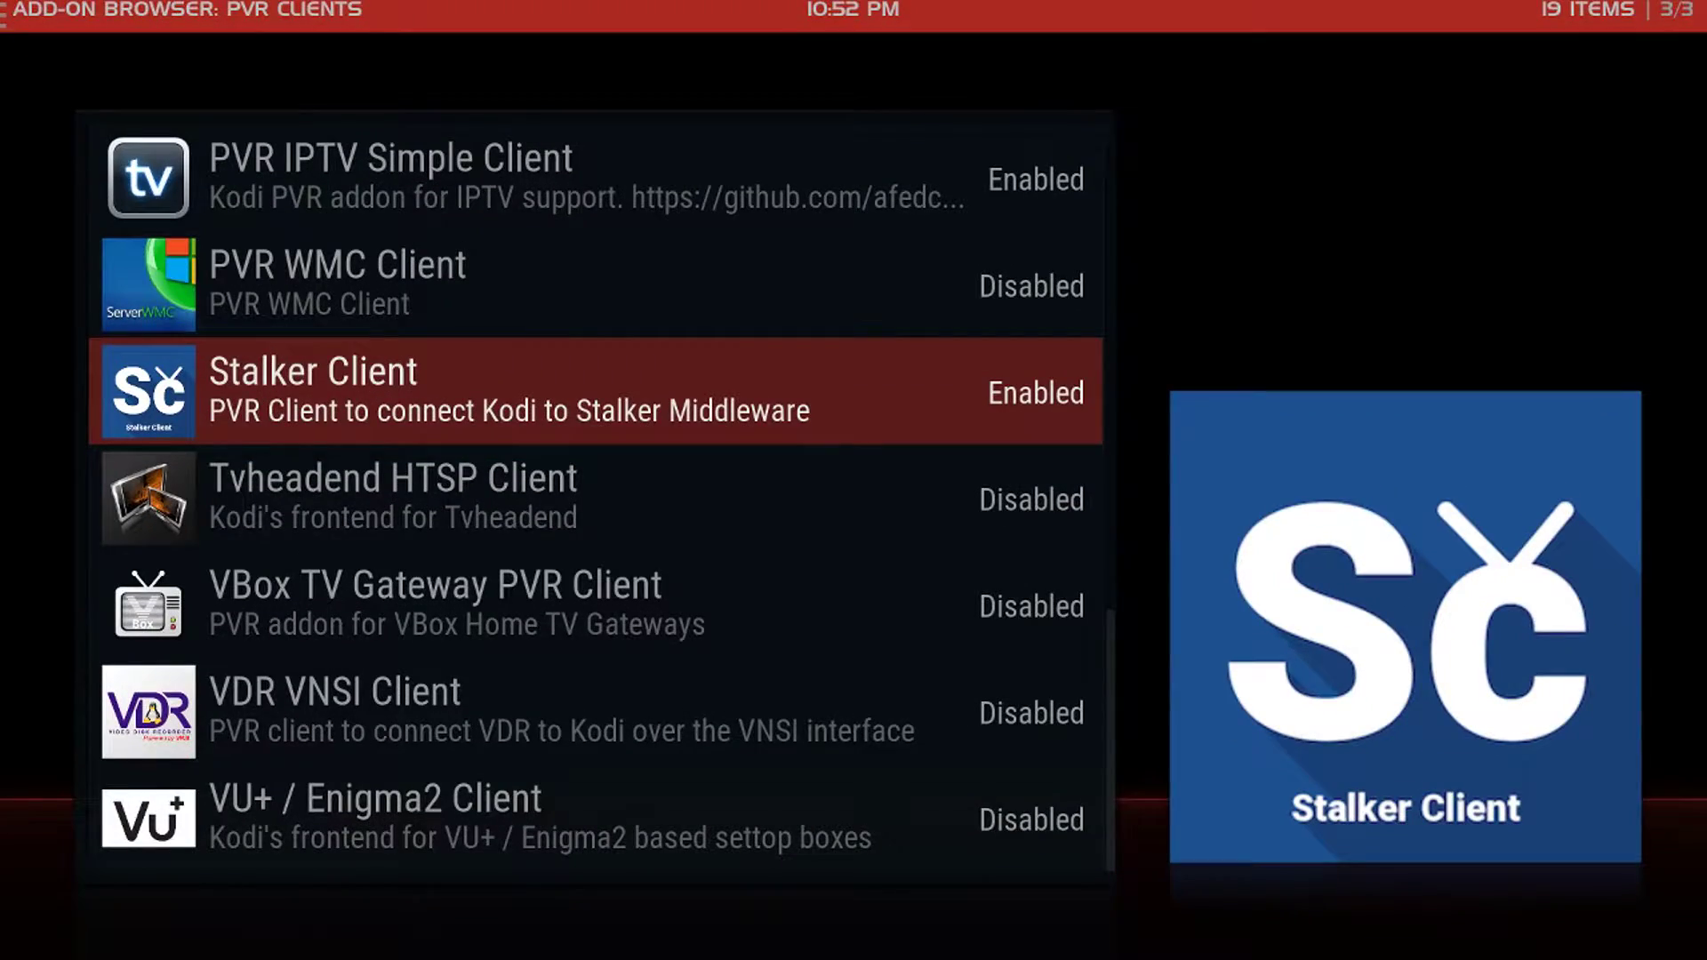
- Look through the list of PVR clients to see which ones are available and enabled
{"action": "key", "text": "Up"}
{"action": "key", "text": "Up"}
{"action": "key", "text": "Up"}
{"action": "key", "text": "Up"}
{"action": "key", "text": "Up"}
{"action": "key", "text": "Up"}
{"action": "key", "text": "Up"}
{"action": "key", "text": "Up"}
{"action": "key", "text": "Up"}
{"action": "key", "text": "Up"}
{"action": "key", "text": "Up"}
{"action": "key", "text": "Up"}
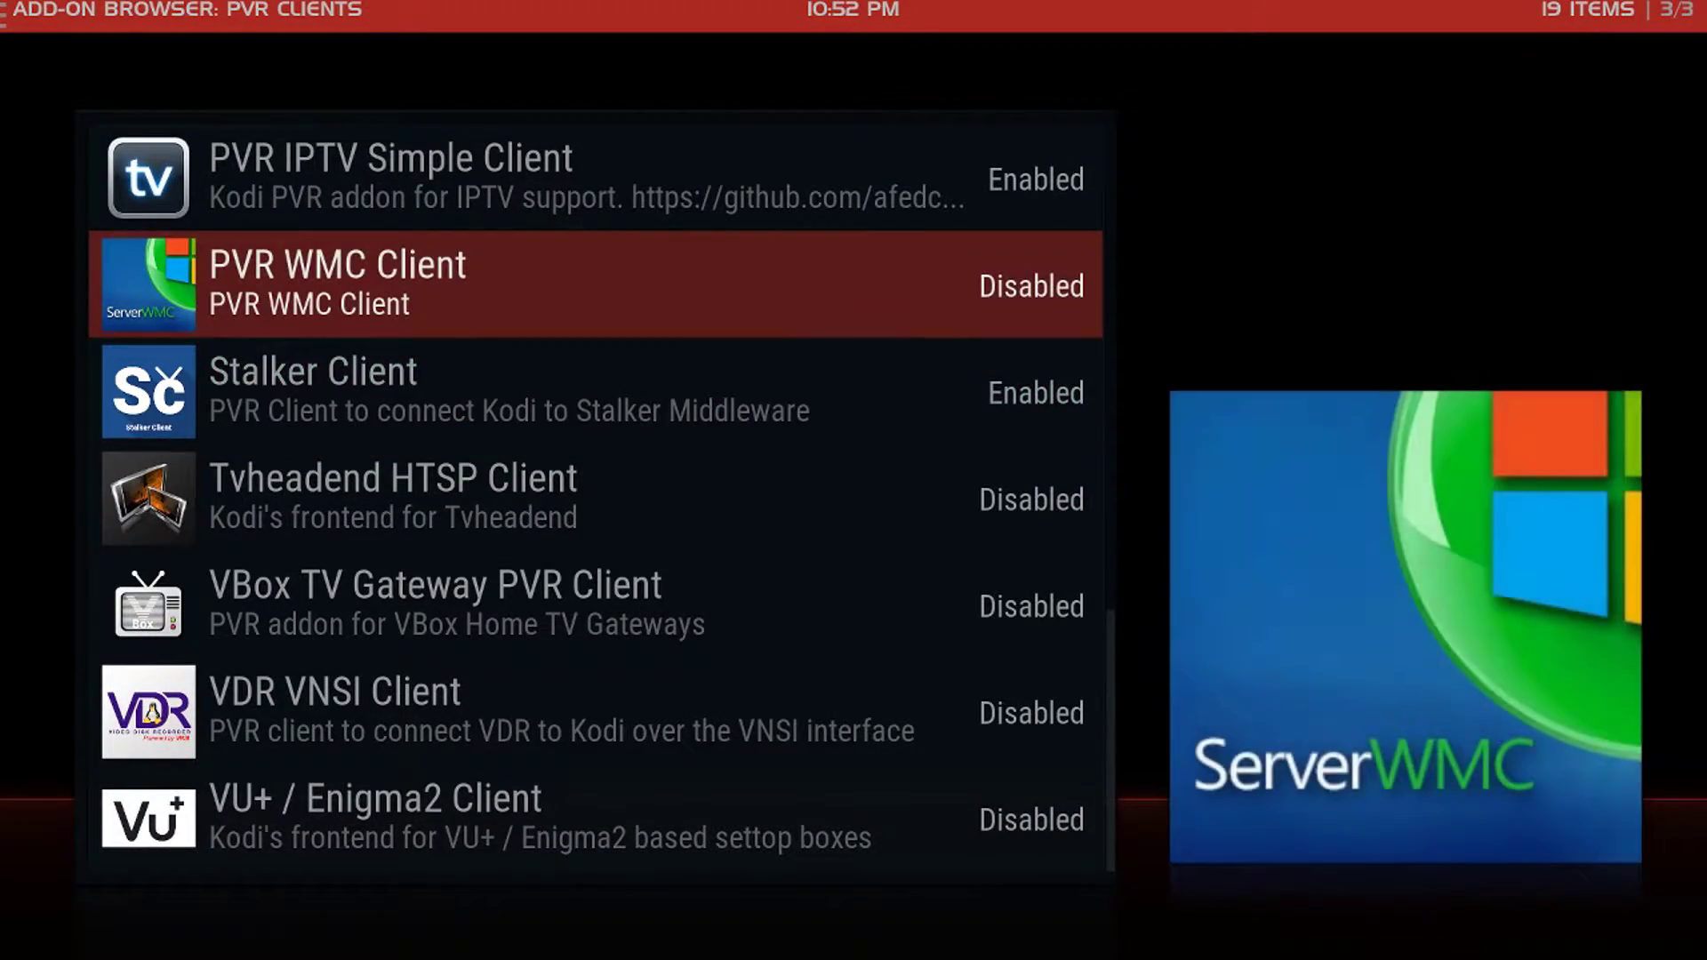
{"action": "key", "text": "Down"}
{"action": "key", "text": "Down"}
{"action": "key", "text": "Down"}
{"action": "key", "text": "Down"}
{"action": "key", "text": "Down"}
{"action": "key", "text": "Down"}
{"action": "key", "text": "Down"}
{"action": "key", "text": "Down"}
{"action": "key", "text": "Down"}
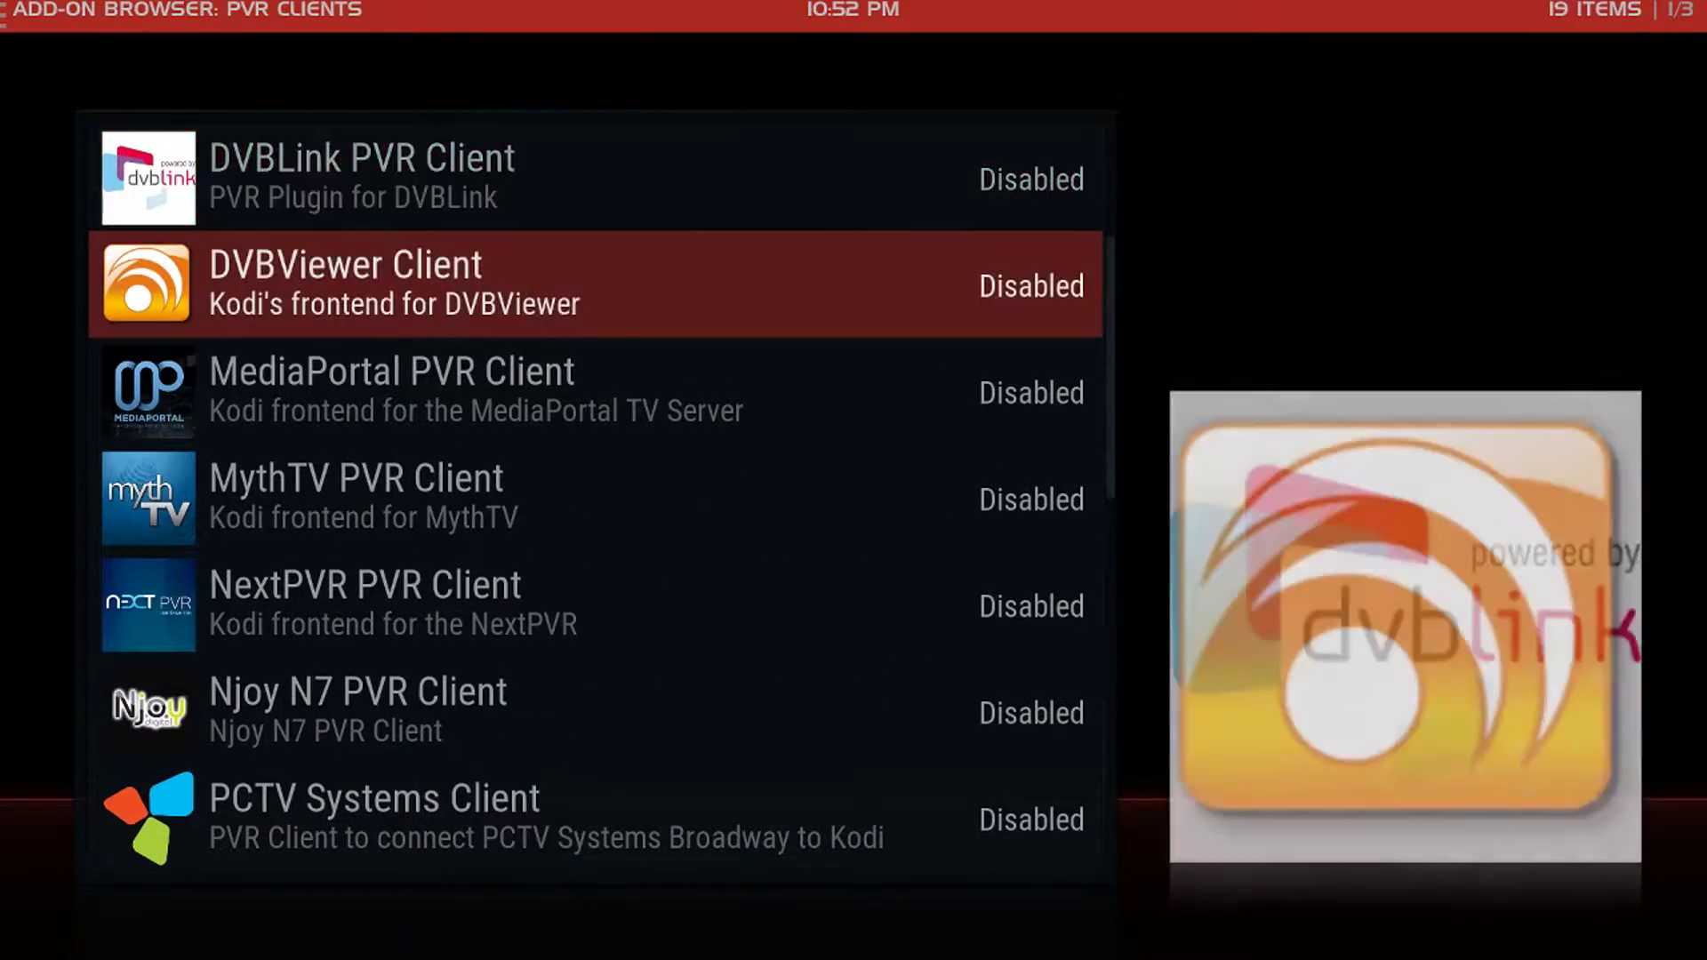
{"action": "key", "text": "Down"}
{"action": "key", "text": "Down"}
{"action": "key", "text": "Down"}
{"action": "key", "text": "Down"}
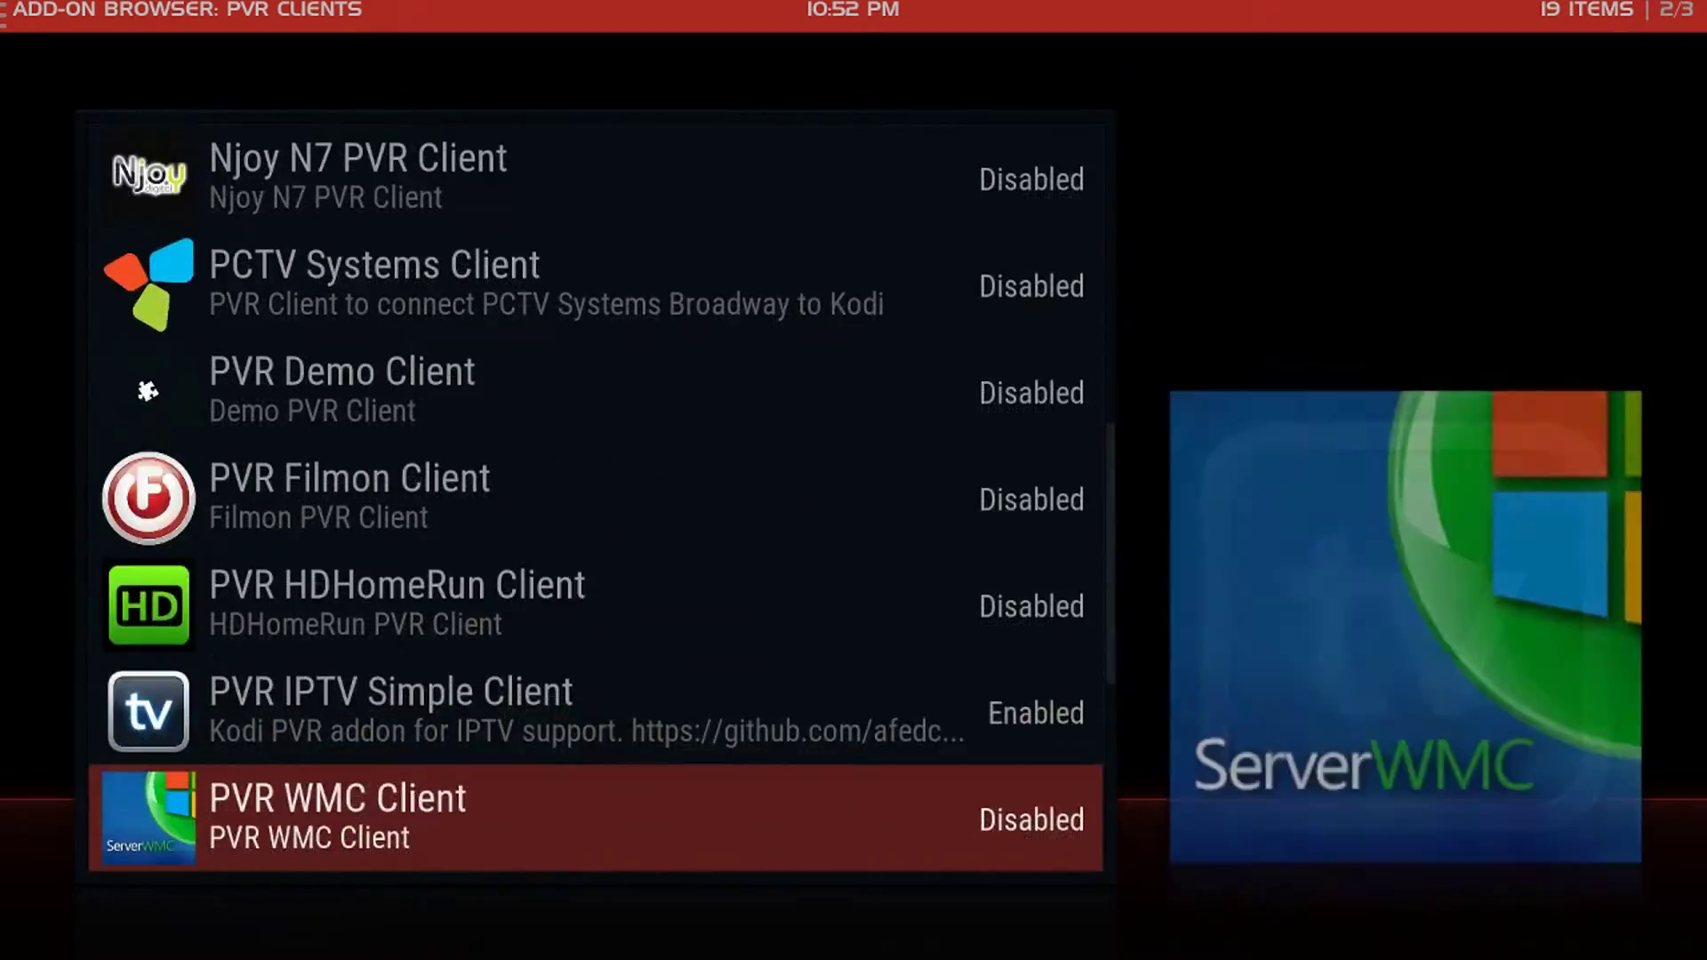
- Open the configuration of the Stalker Client add-on and go to its Portal 1 settings
{"action": "key", "text": "Up"}
{"action": "key", "text": "Return"}
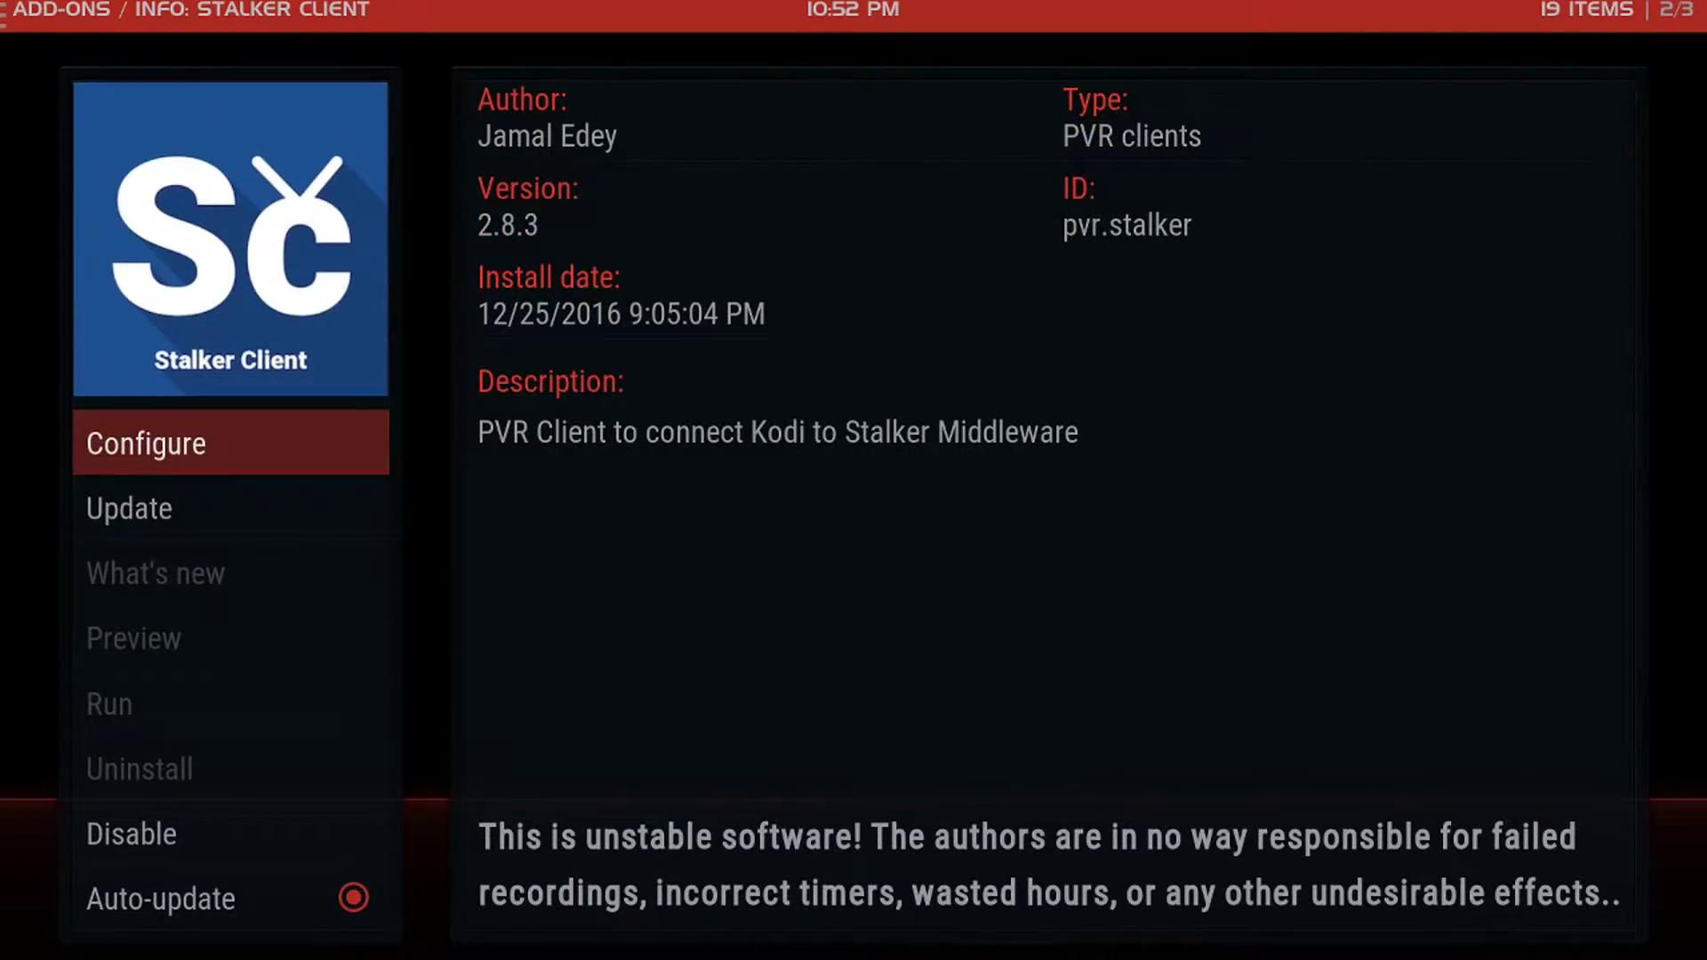
{"action": "key", "text": "Return"}
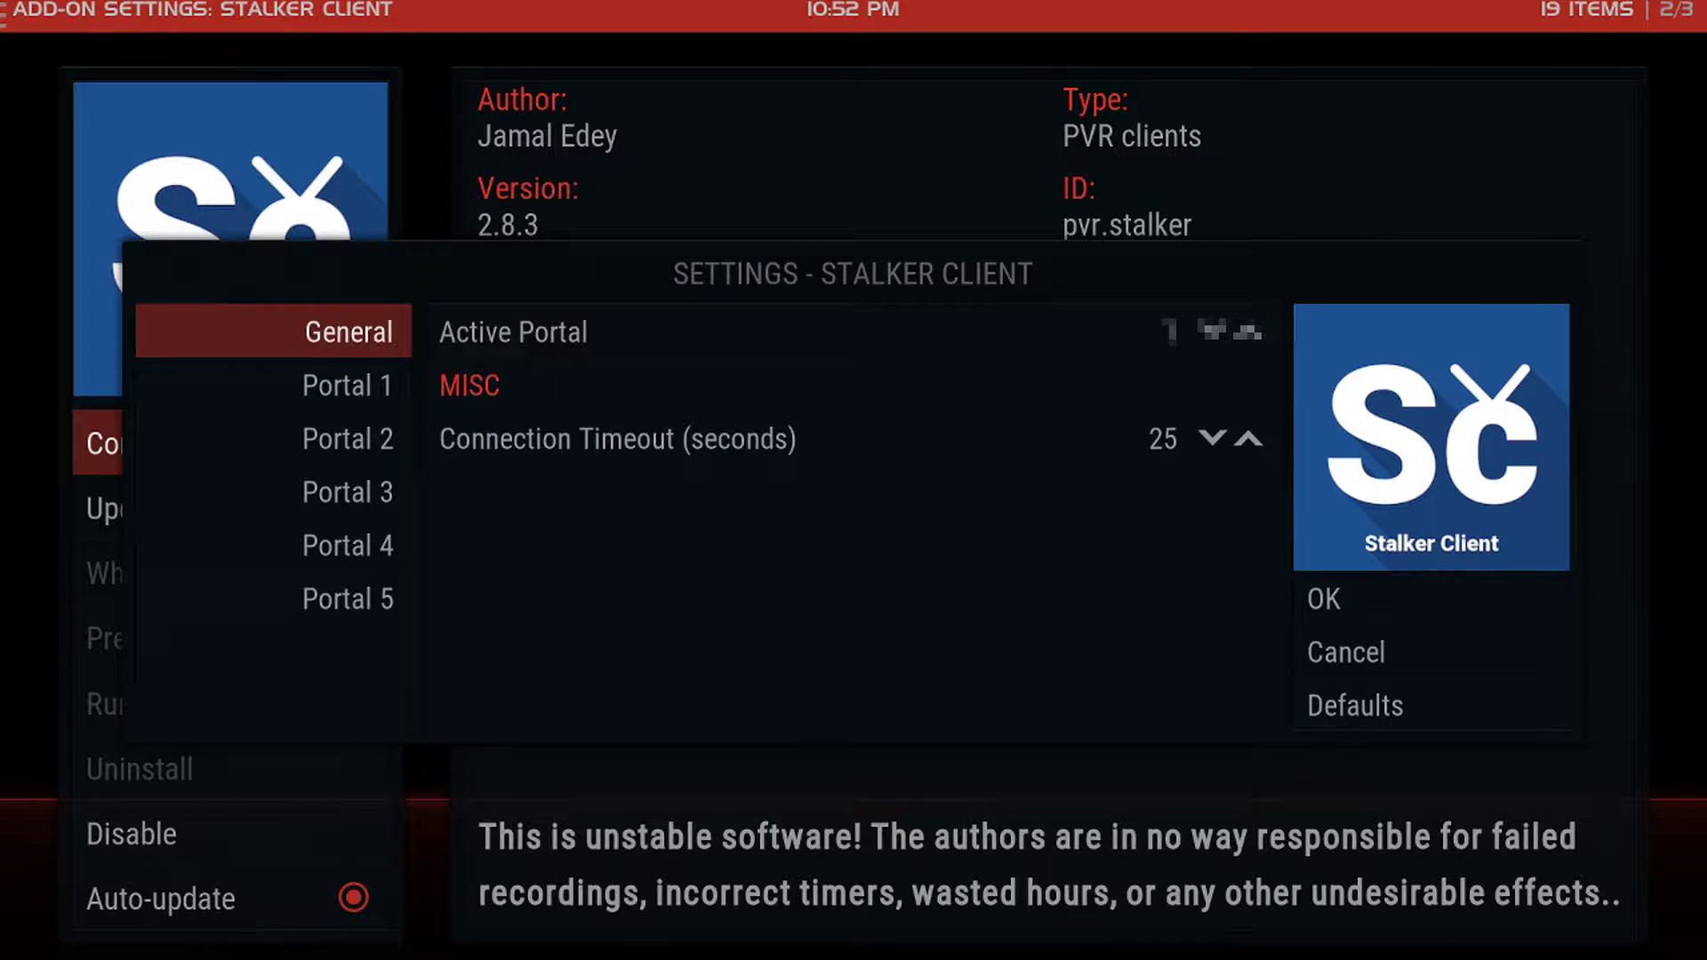
{"action": "key", "text": "Down"}
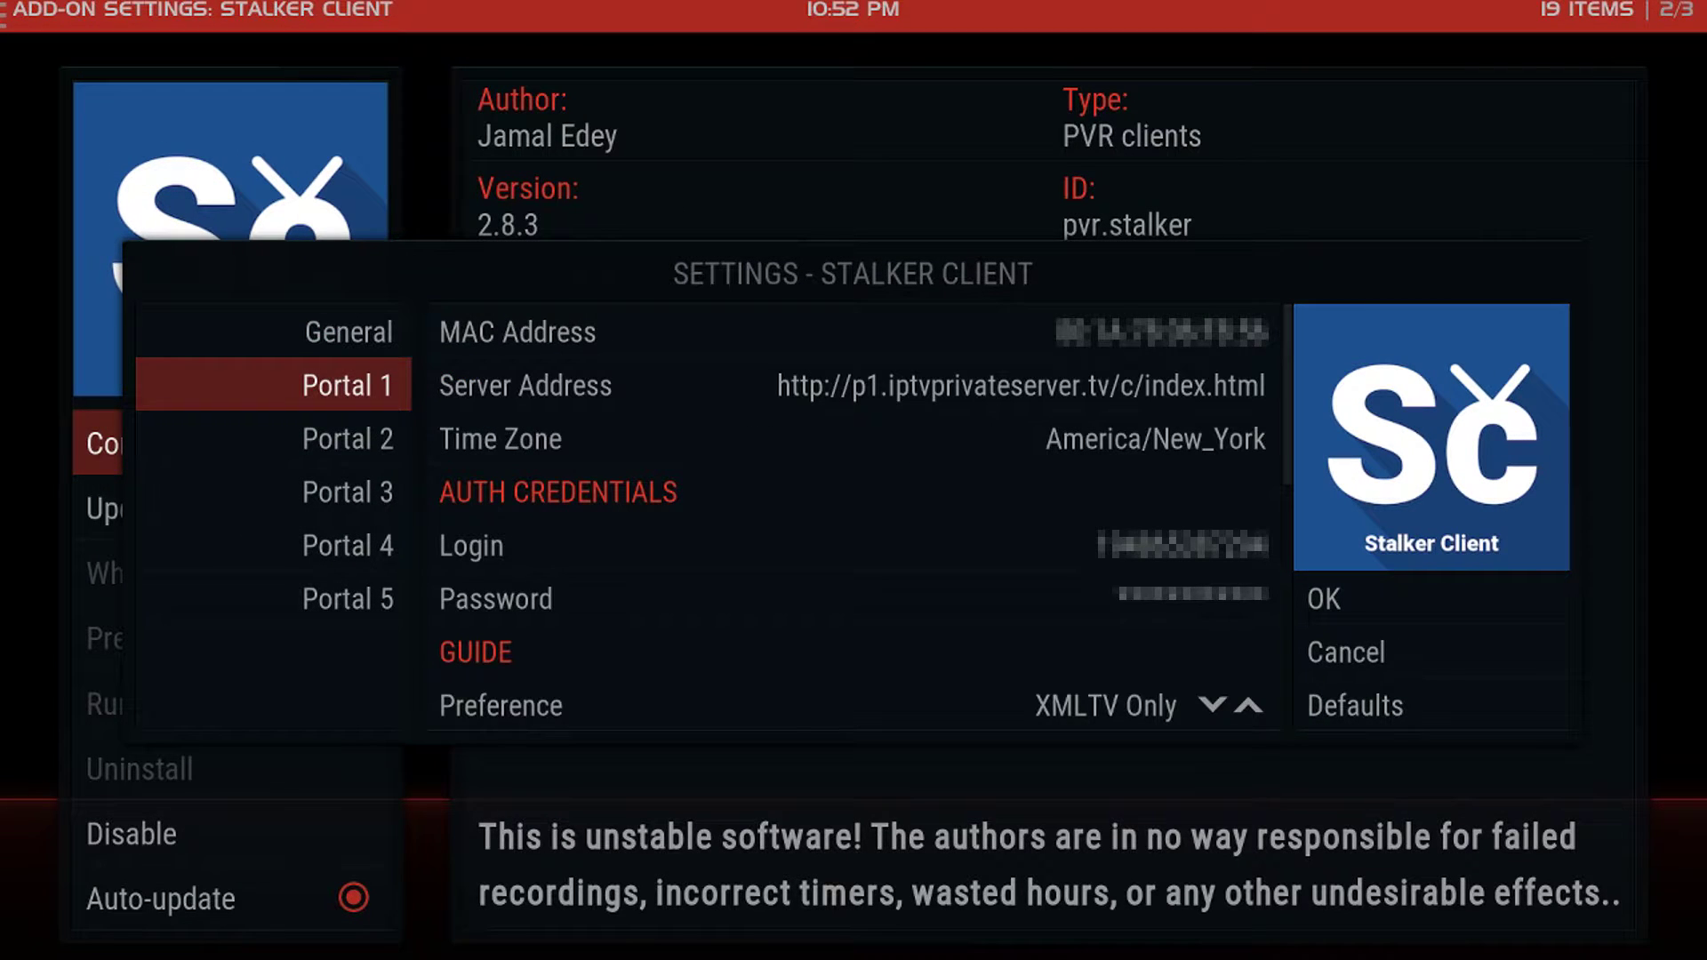
{"action": "key", "text": "Right"}
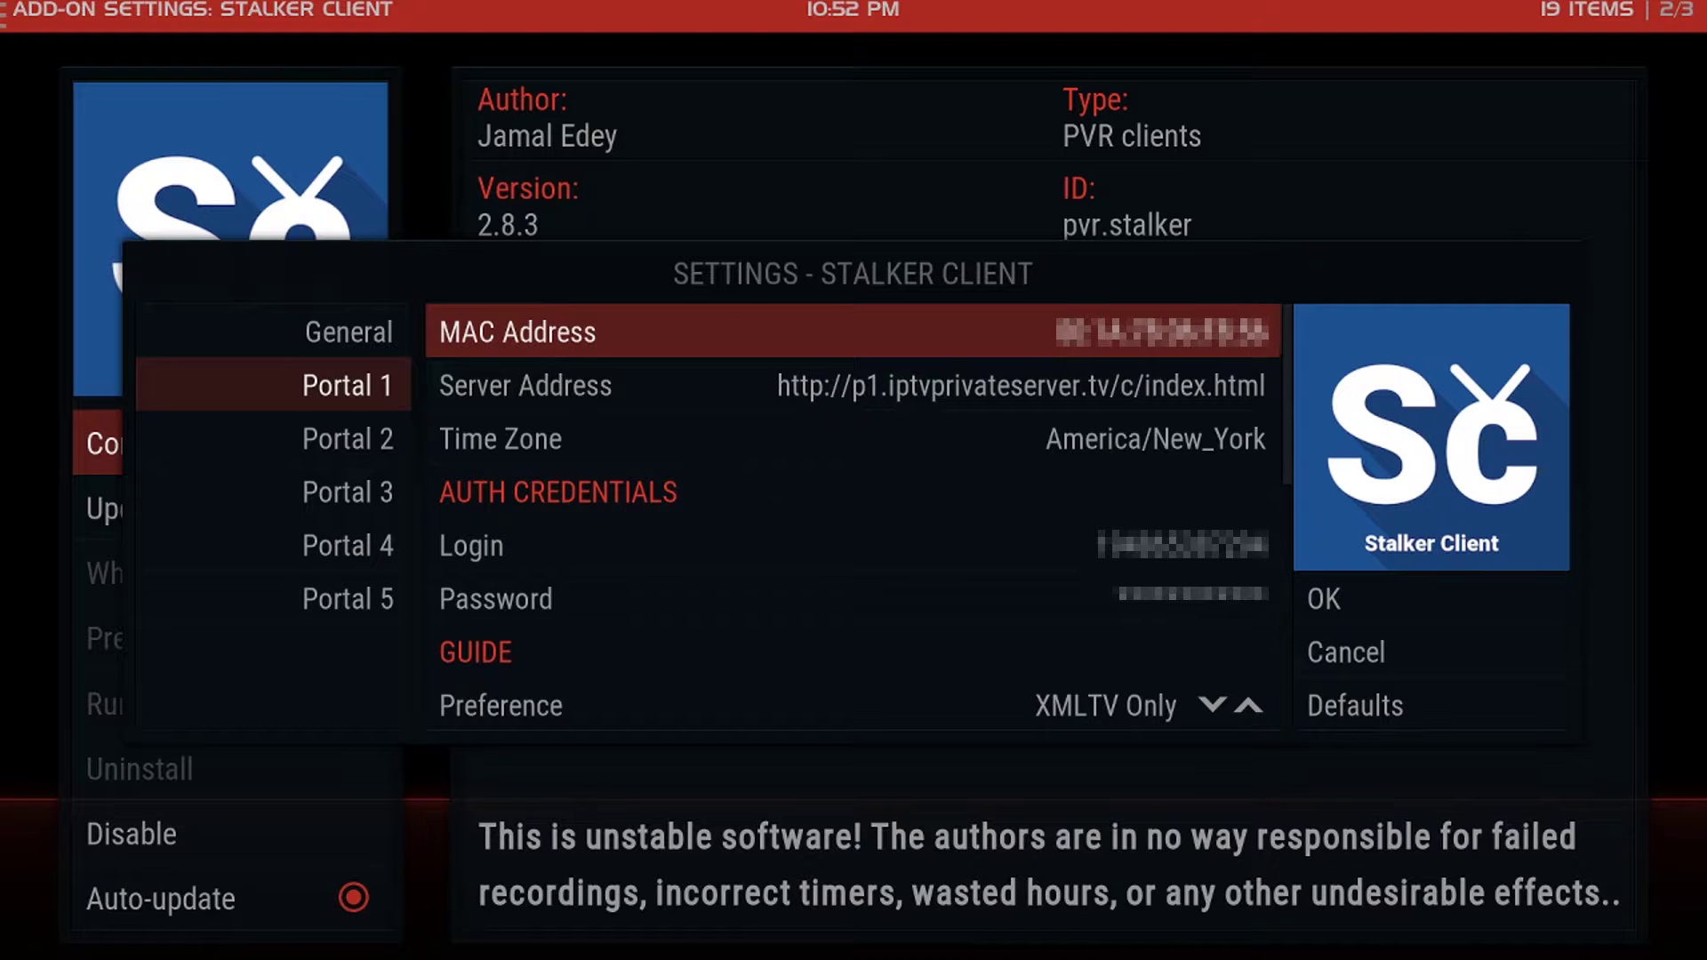
{"action": "key", "text": "Down"}
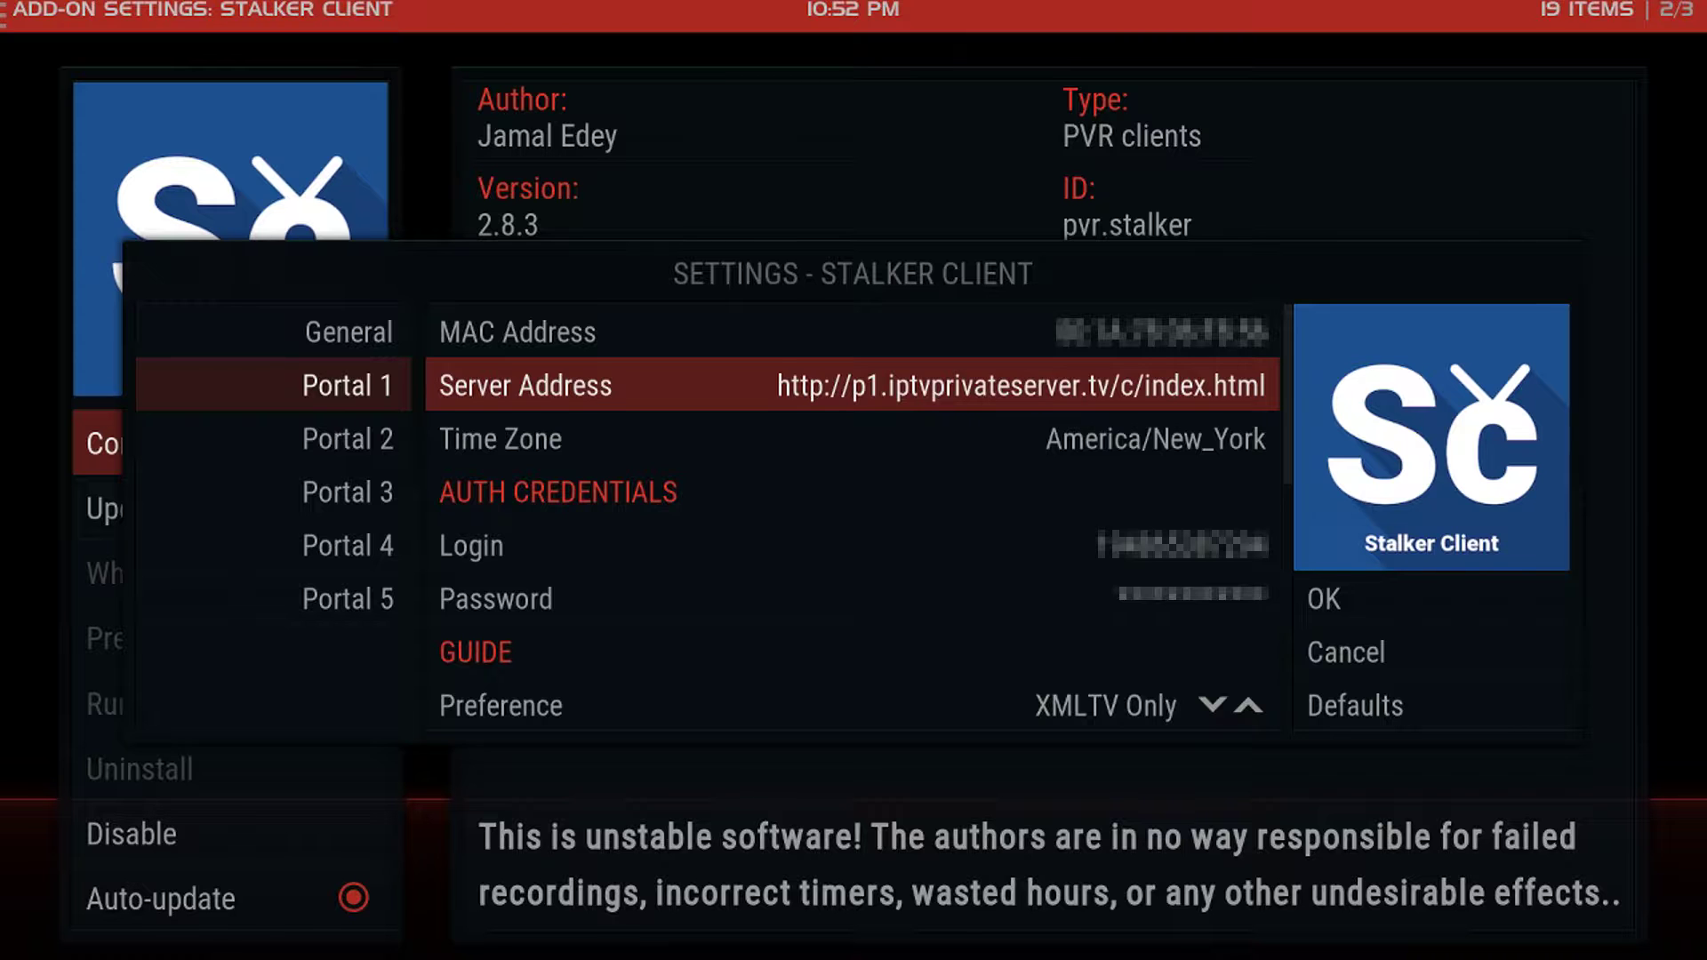
{"action": "key", "text": "Return"}
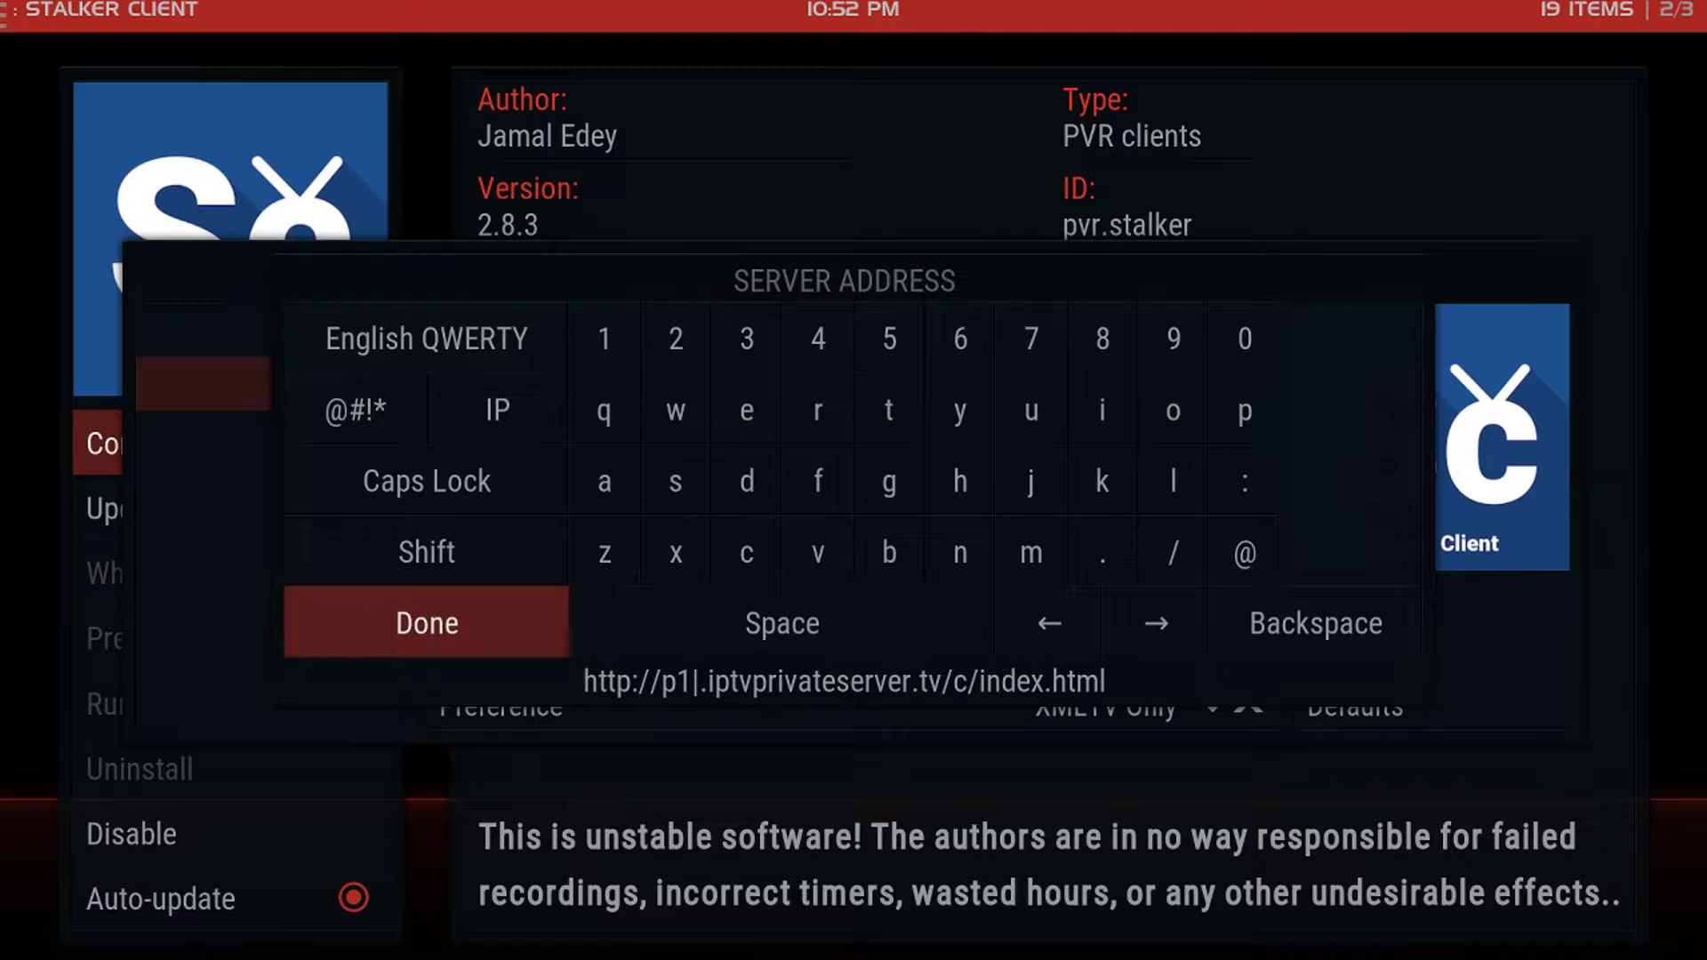
{"action": "key", "text": "Right"}
{"action": "key", "text": "Right"}
{"action": "key", "text": "Right"}
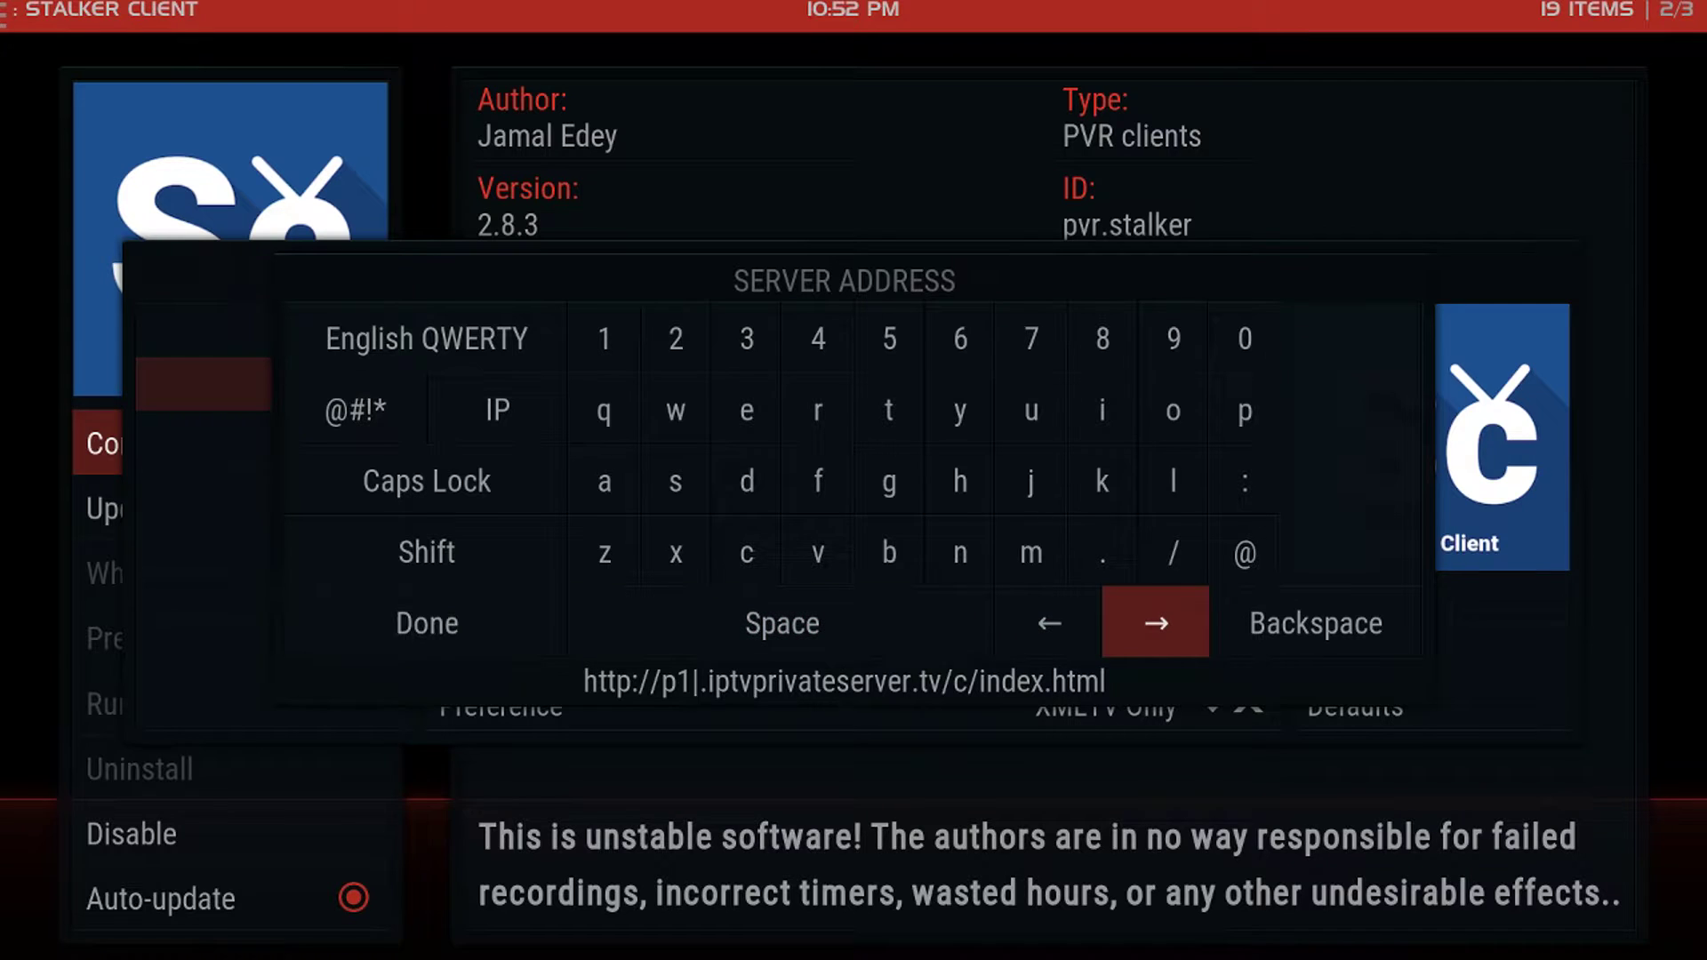
{"action": "key", "text": "Return"}
{"action": "key", "text": "Return"}
{"action": "key", "text": "Left"}
{"action": "key", "text": "Return"}
{"action": "key", "text": "Return"}
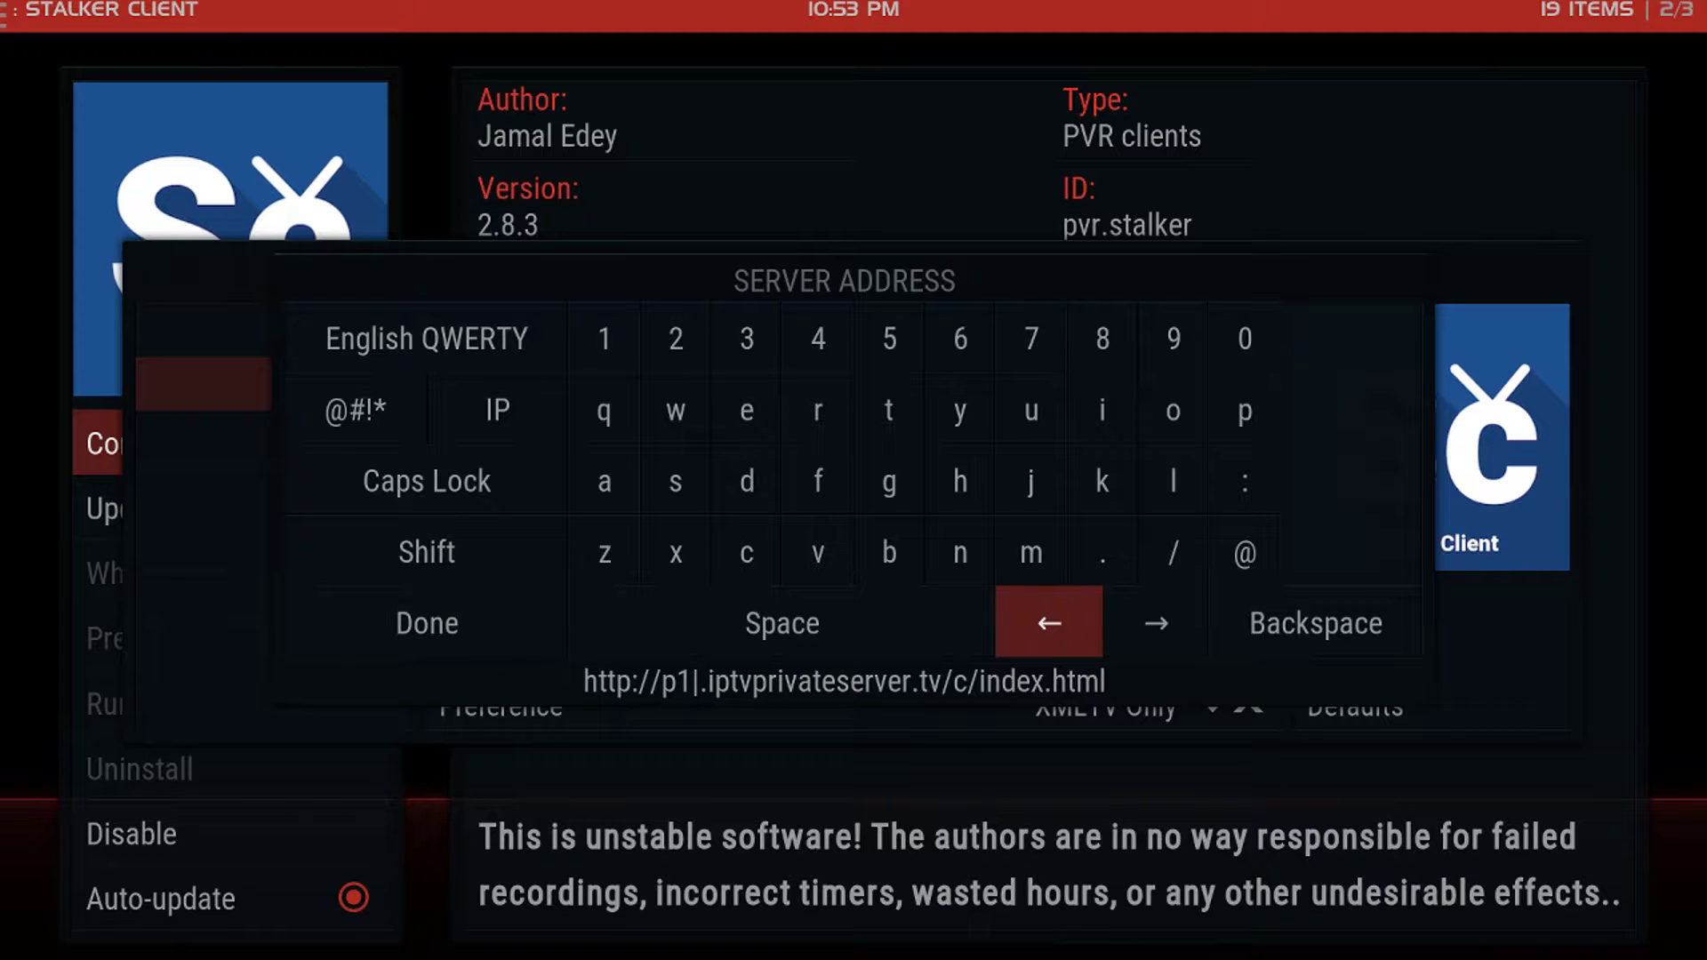
{"action": "key", "text": "BackSpace"}
{"action": "type", "text": "4"}
{"action": "key", "text": "BackSpace"}
{"action": "type", "text": "5"}
{"action": "key", "text": "BackSpace"}
{"action": "type", "text": "4"}
{"action": "key", "text": "Left"}
{"action": "key", "text": "Left"}
{"action": "key", "text": "Return"}
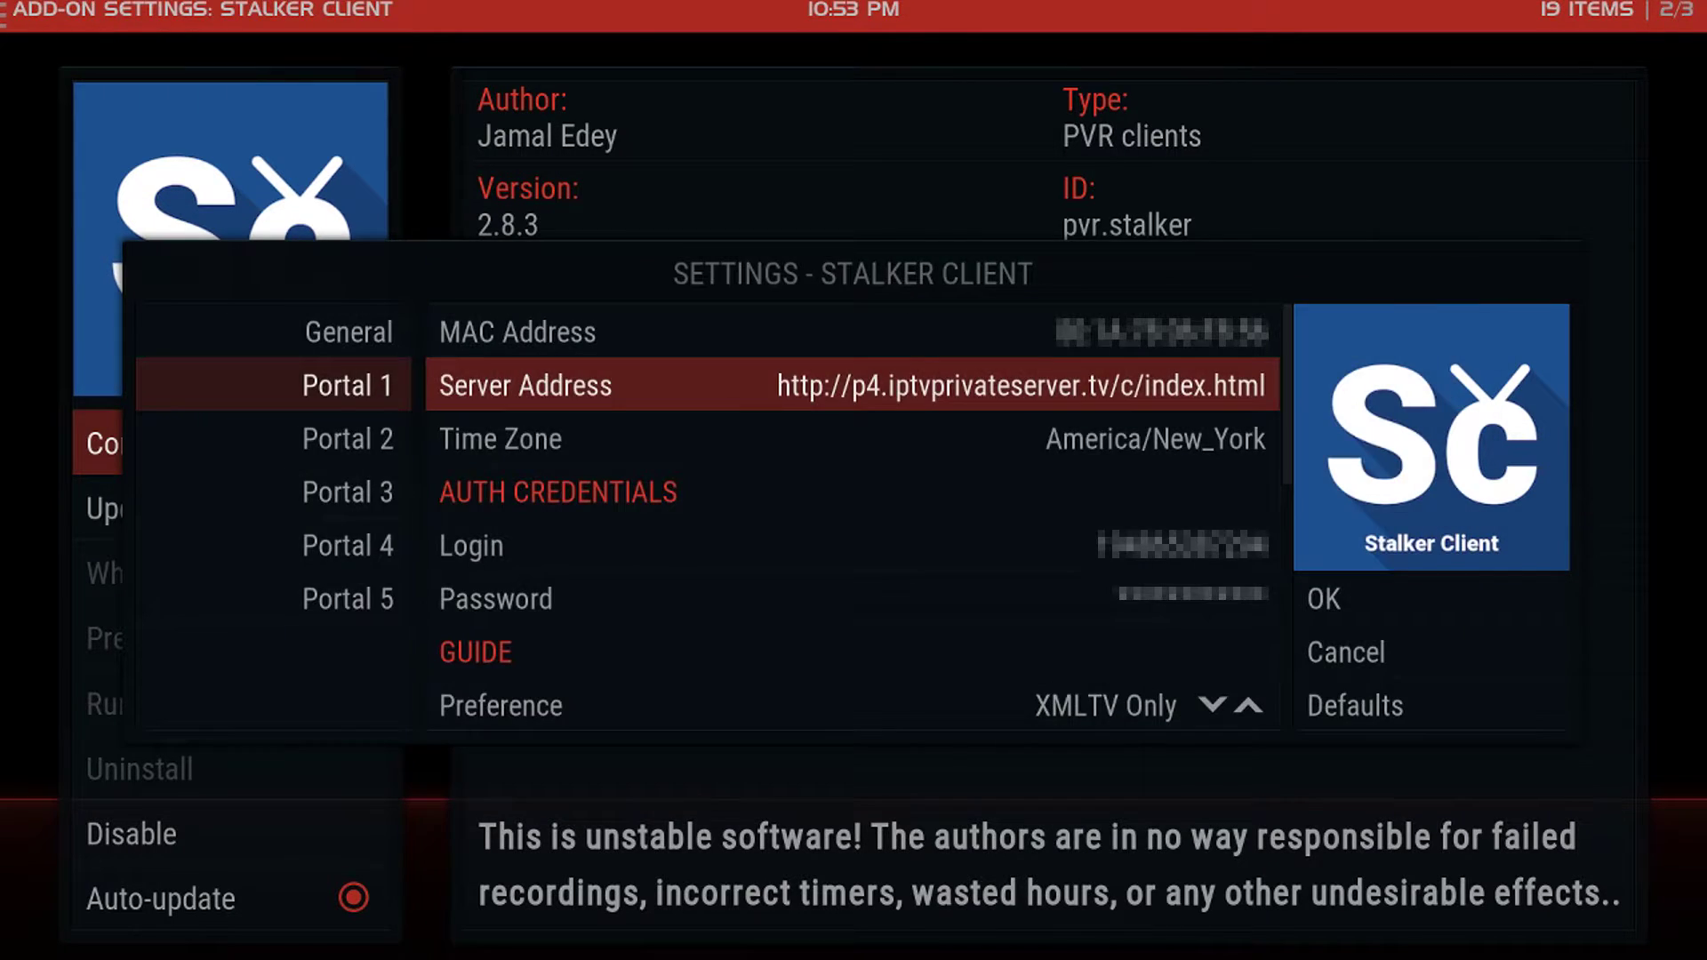
- Save the Stalker Client settings, accept the restart notice and return to the main settings overview
{"action": "key", "text": "Right"}
{"action": "key", "text": "Right"}
{"action": "key", "text": "Return"}
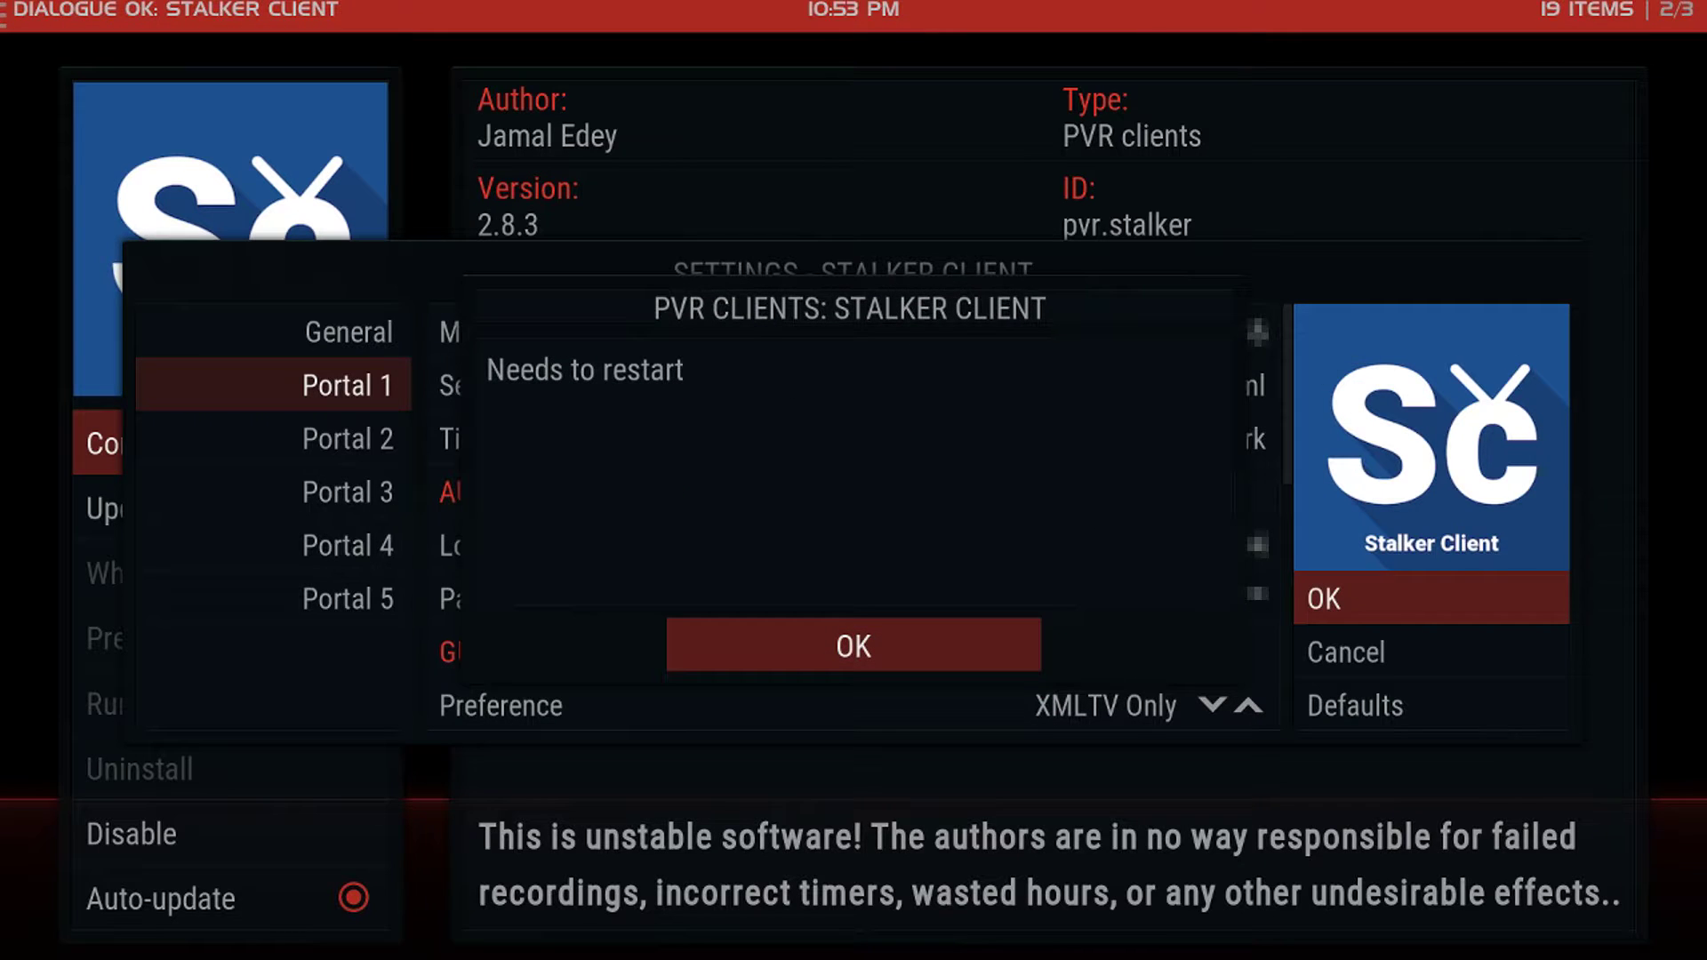
{"action": "key", "text": "Return"}
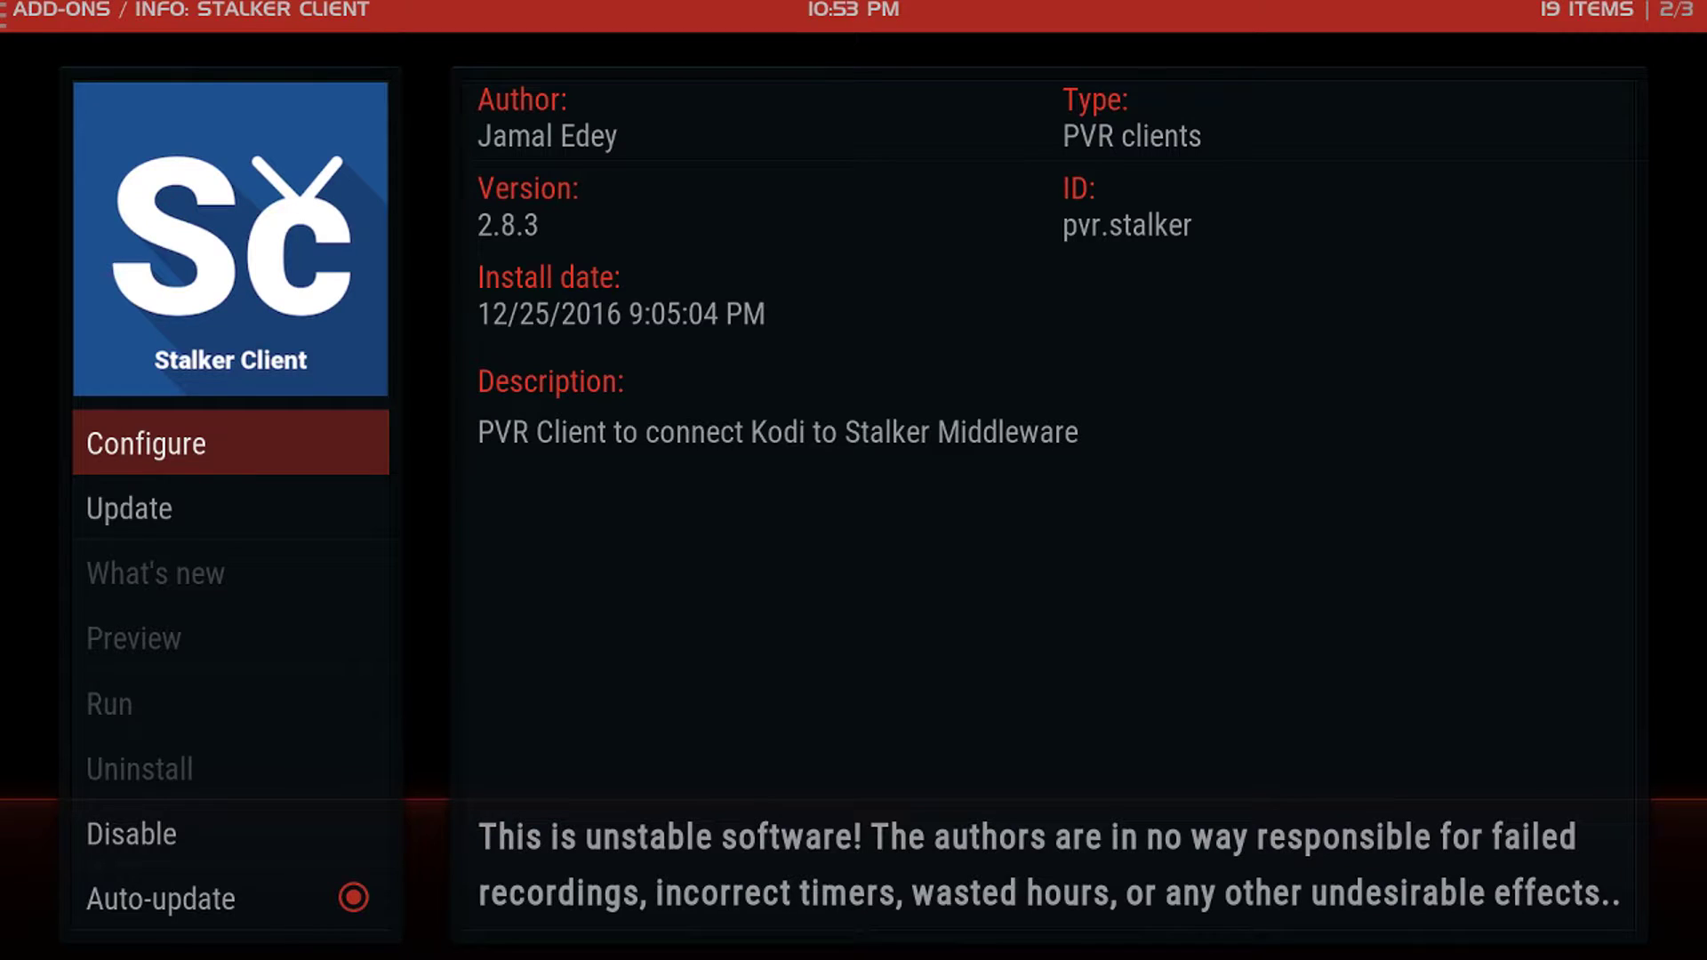
{"action": "key", "text": "Escape"}
{"action": "key", "text": "Escape"}
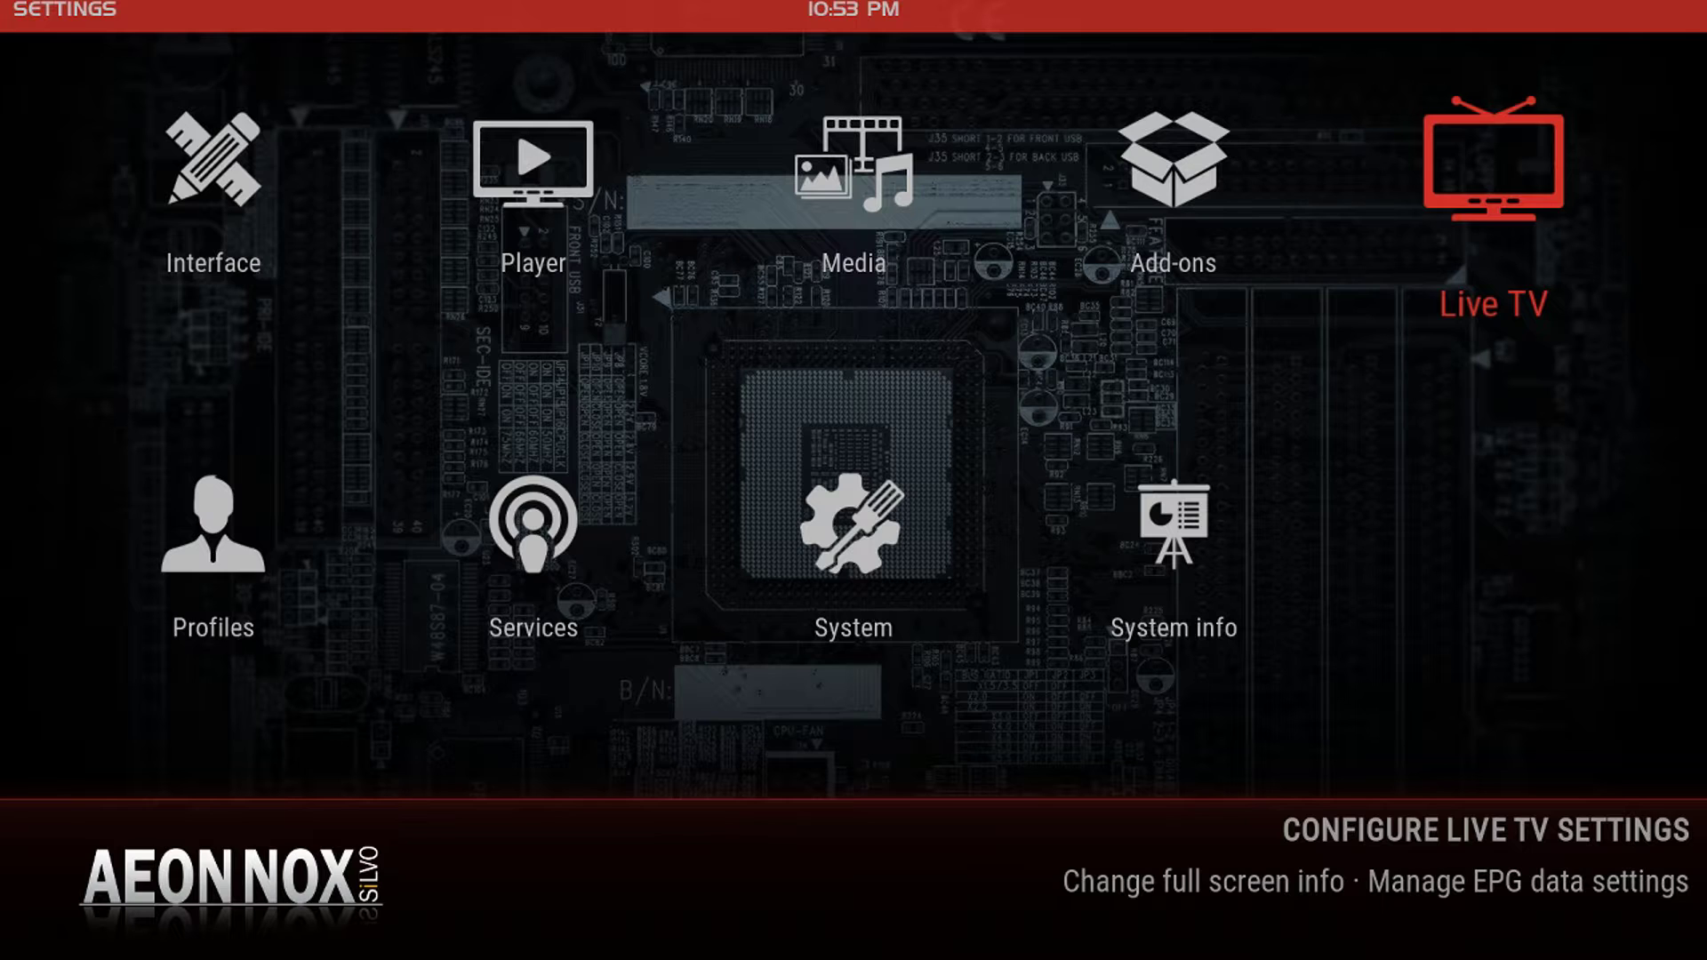
{"action": "key", "text": "Left"}
{"action": "key", "text": "Left"}
{"action": "key", "text": "Left"}
{"action": "key", "text": "Left"}
{"action": "key", "text": "Down"}
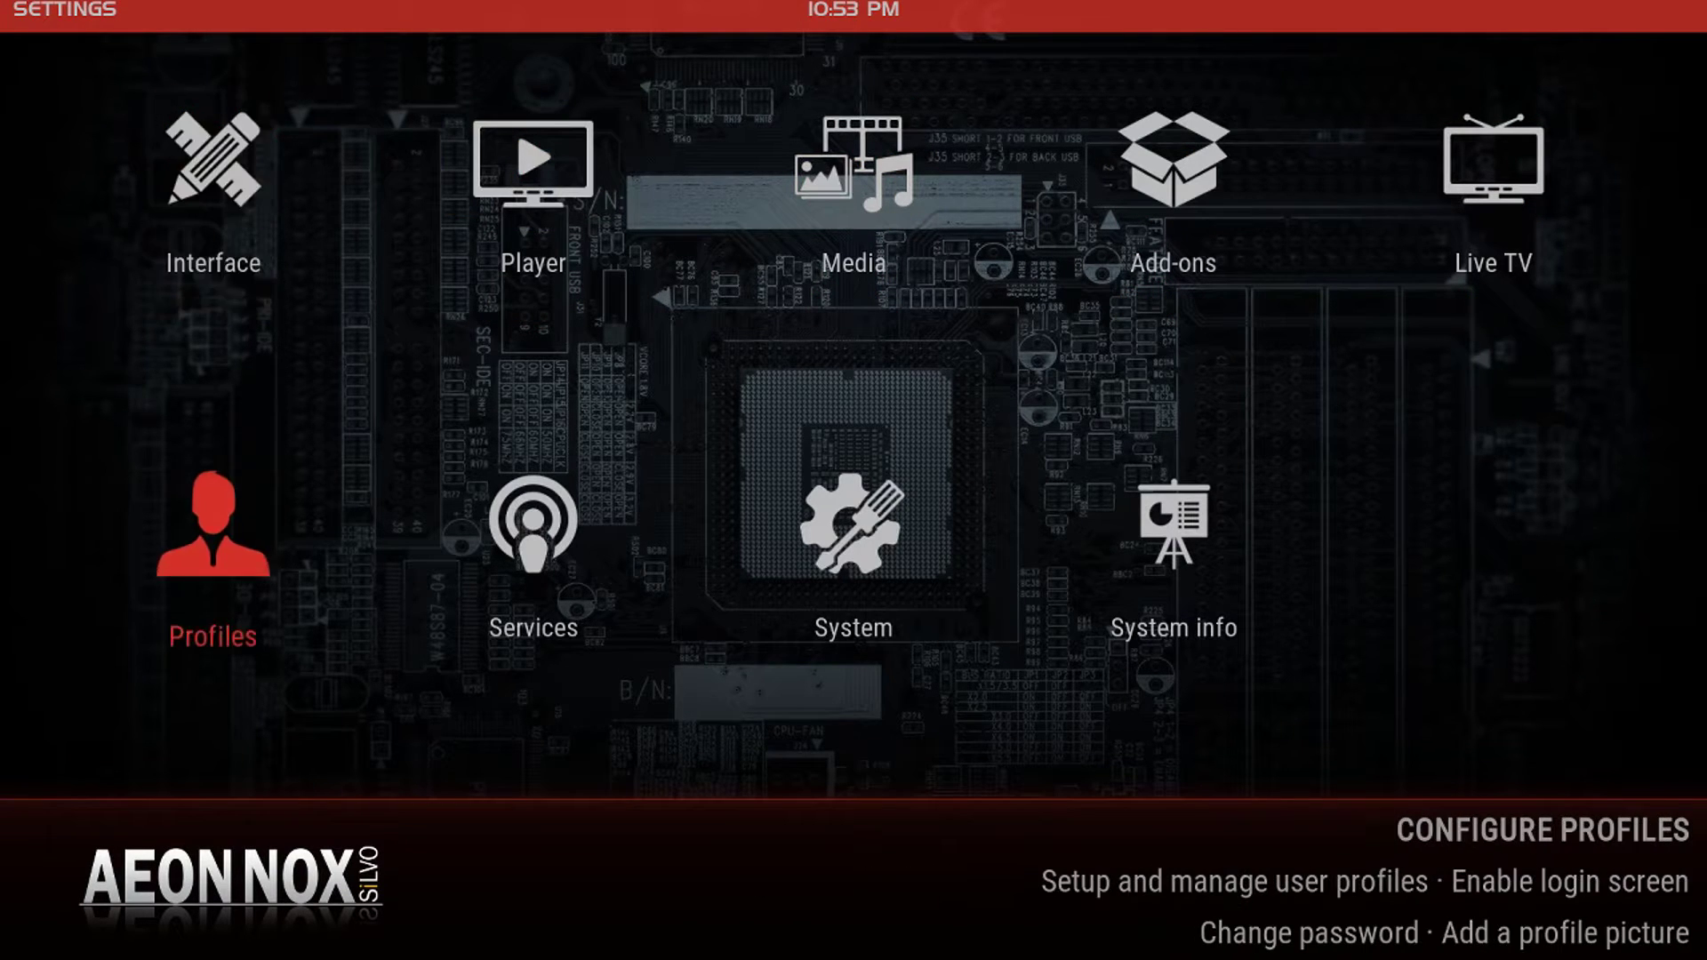
{"action": "key", "text": "Up"}
{"action": "key", "text": "Right"}
{"action": "key", "text": "Right"}
{"action": "key", "text": "Right"}
{"action": "key", "text": "Right"}
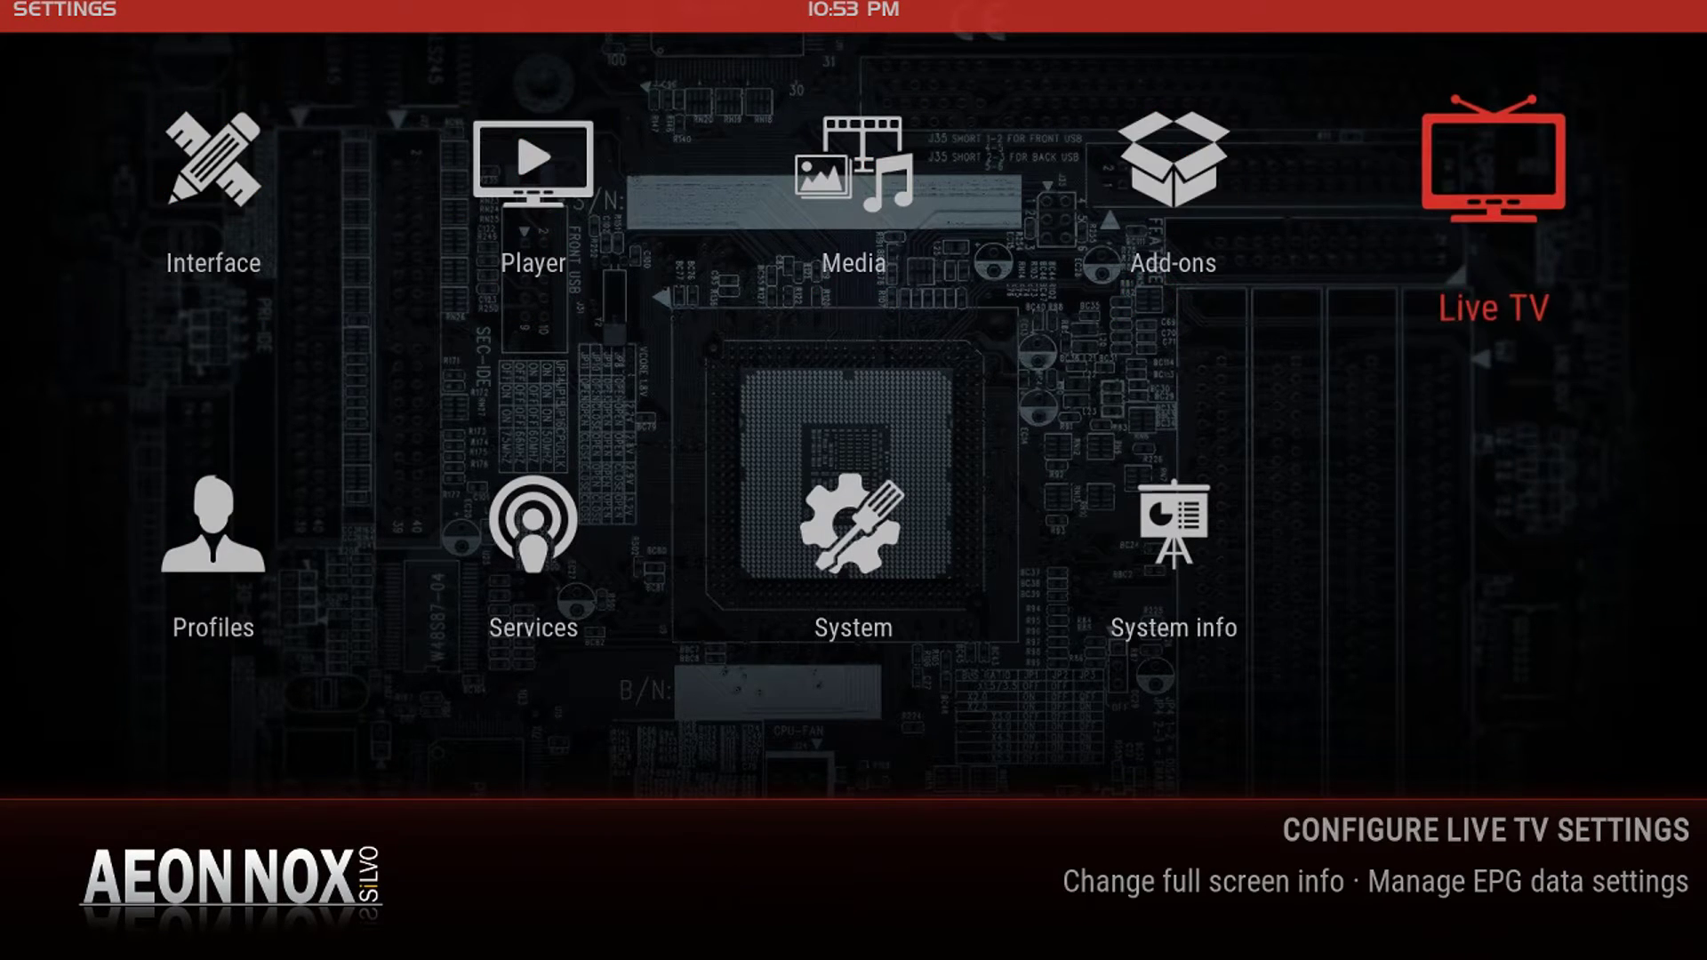
- Open the general PVR & Live TV settings and go to the Clear data option
{"action": "key", "text": "Return"}
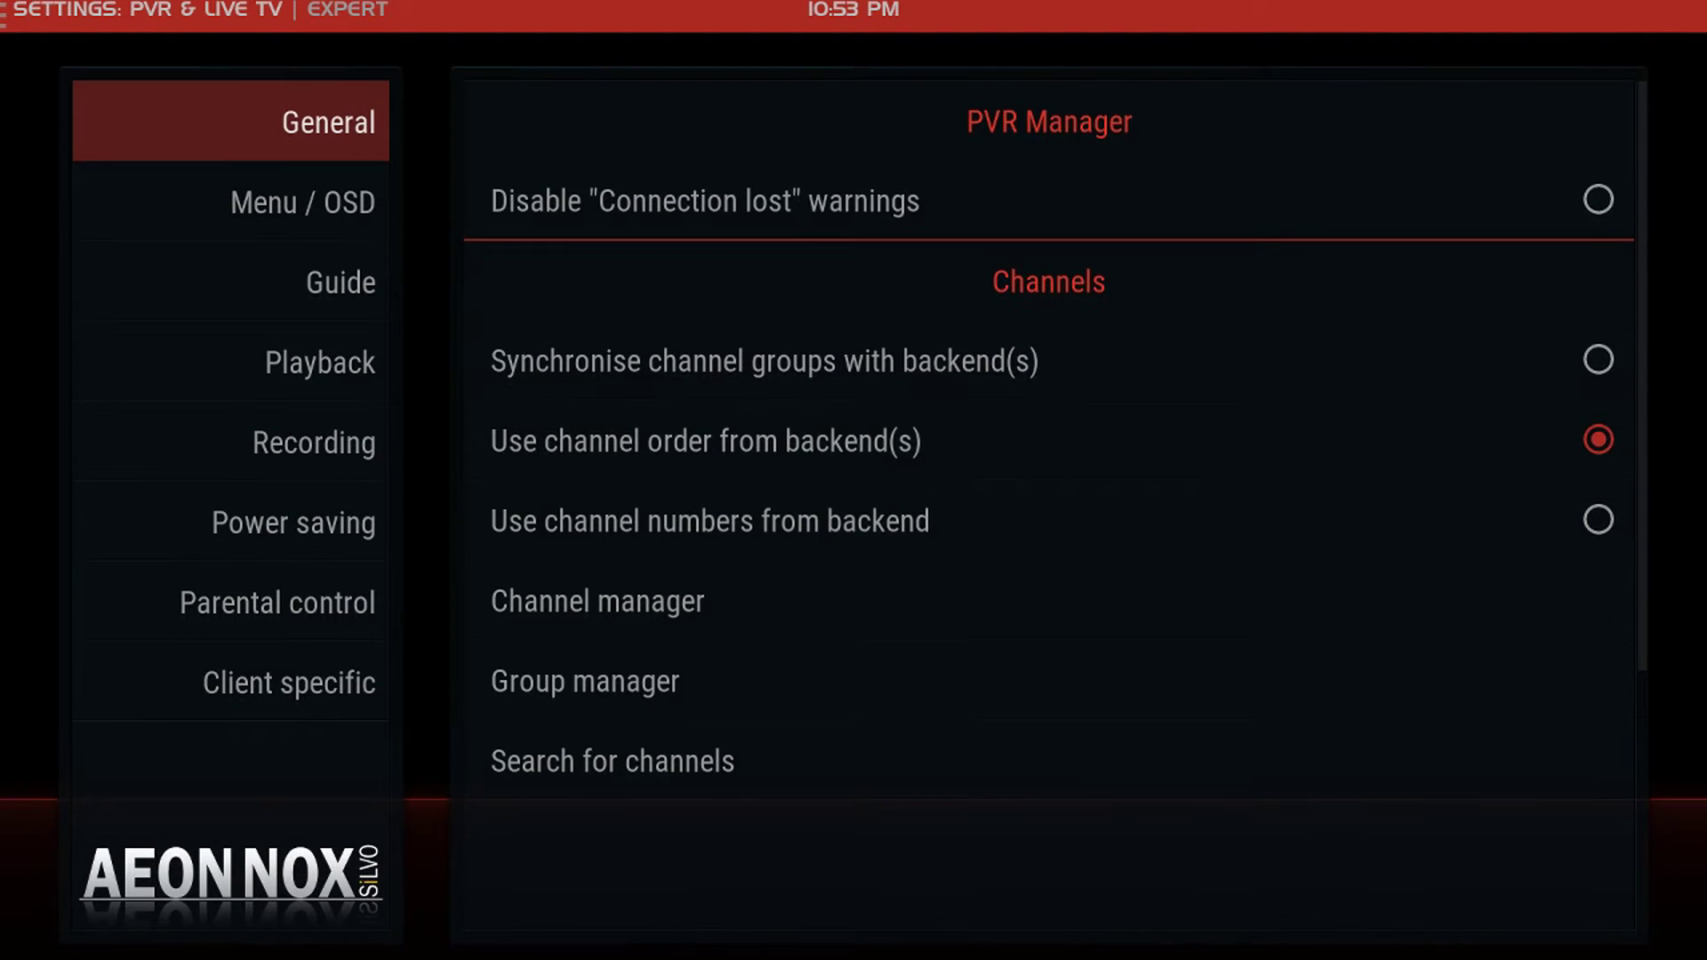
{"action": "key", "text": "Right"}
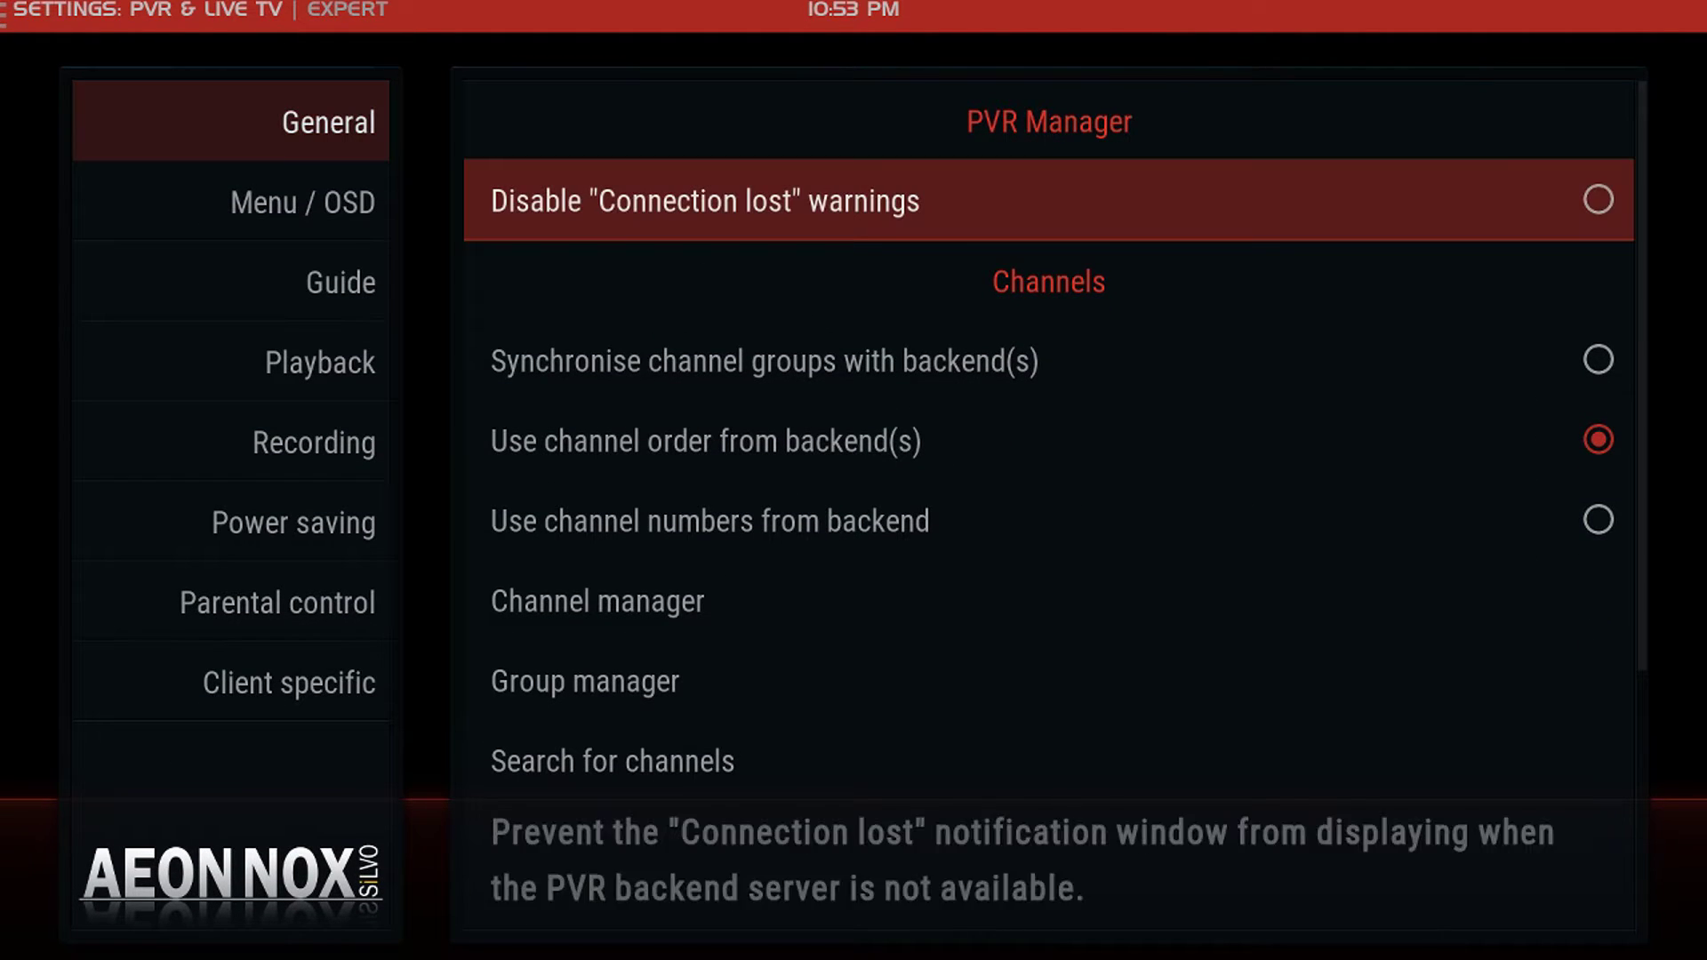
{"action": "key", "text": "Up"}
{"action": "key", "text": "Up"}
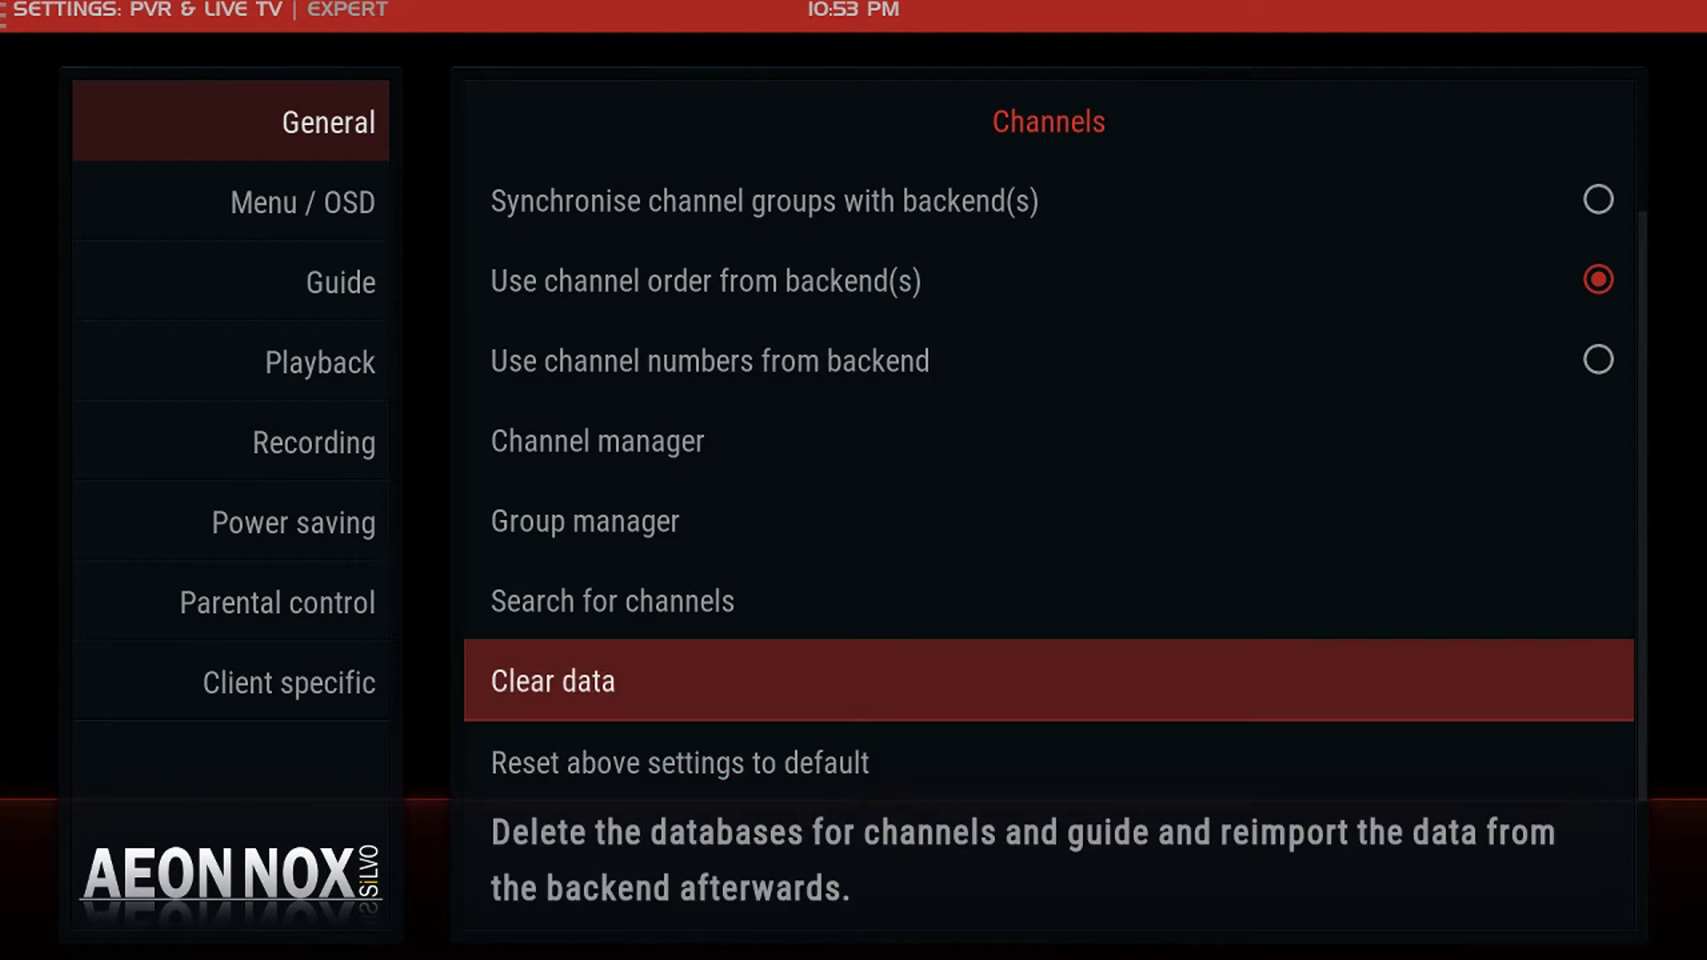